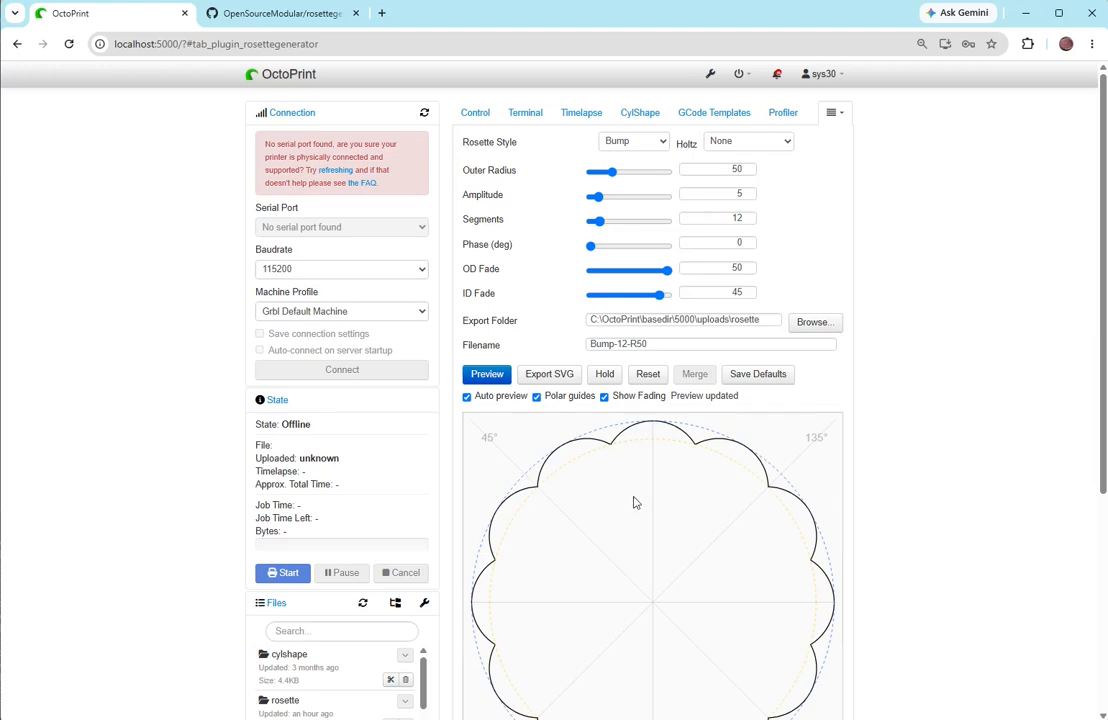
- Uninstall the RosetteGenerator plugin from the installed plugins and clean up its data
click(710, 76)
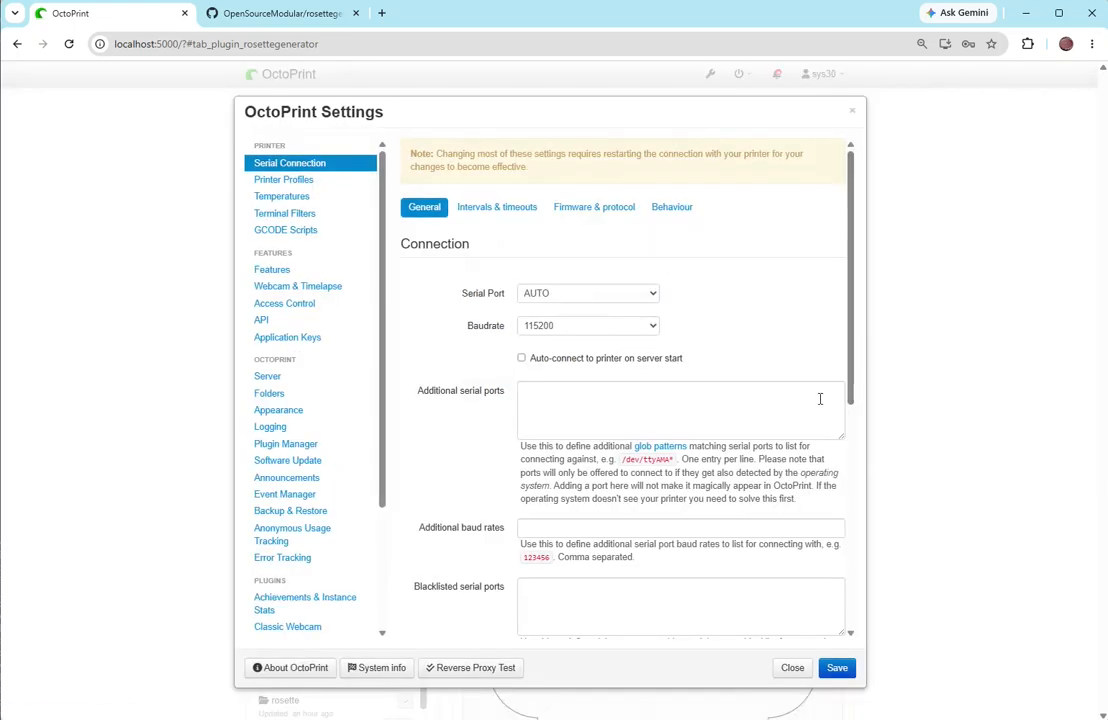
click(314, 450)
scroll(649, 467, down, 15)
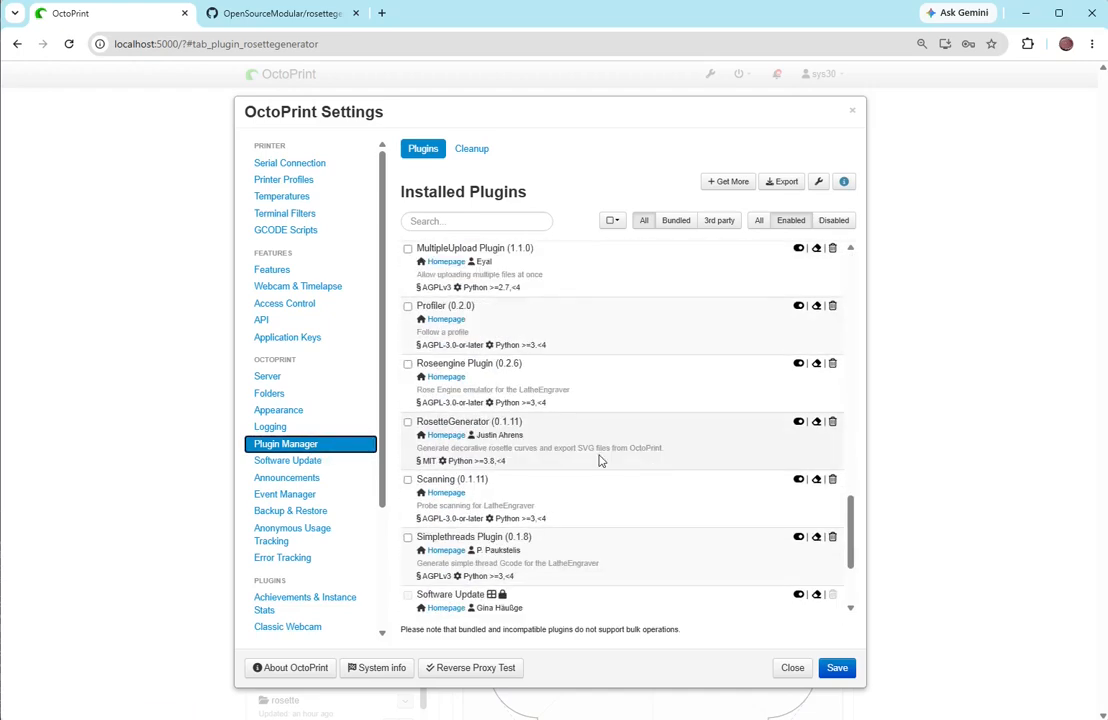
click(408, 423)
click(408, 423)
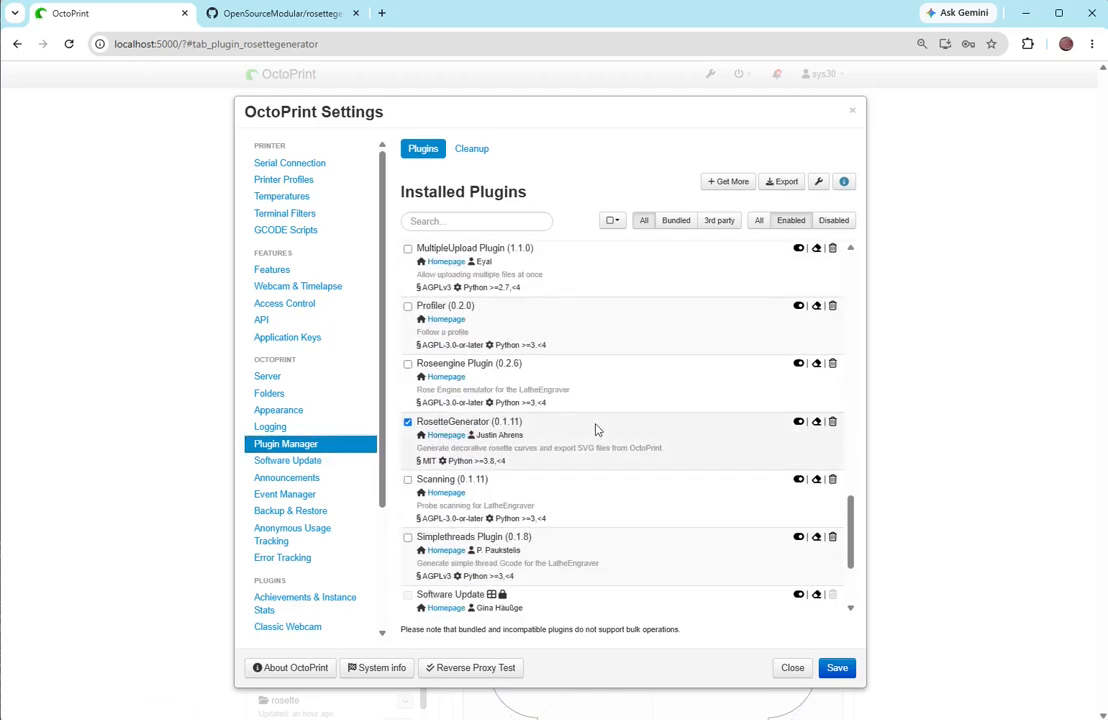
click(833, 422)
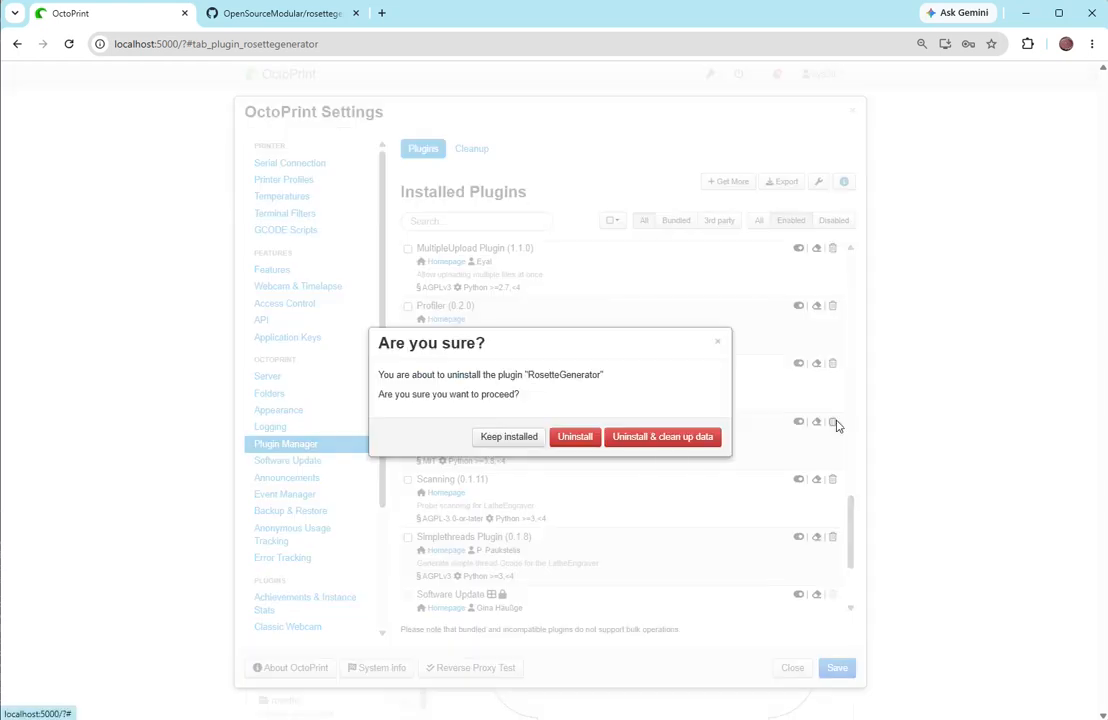
click(647, 441)
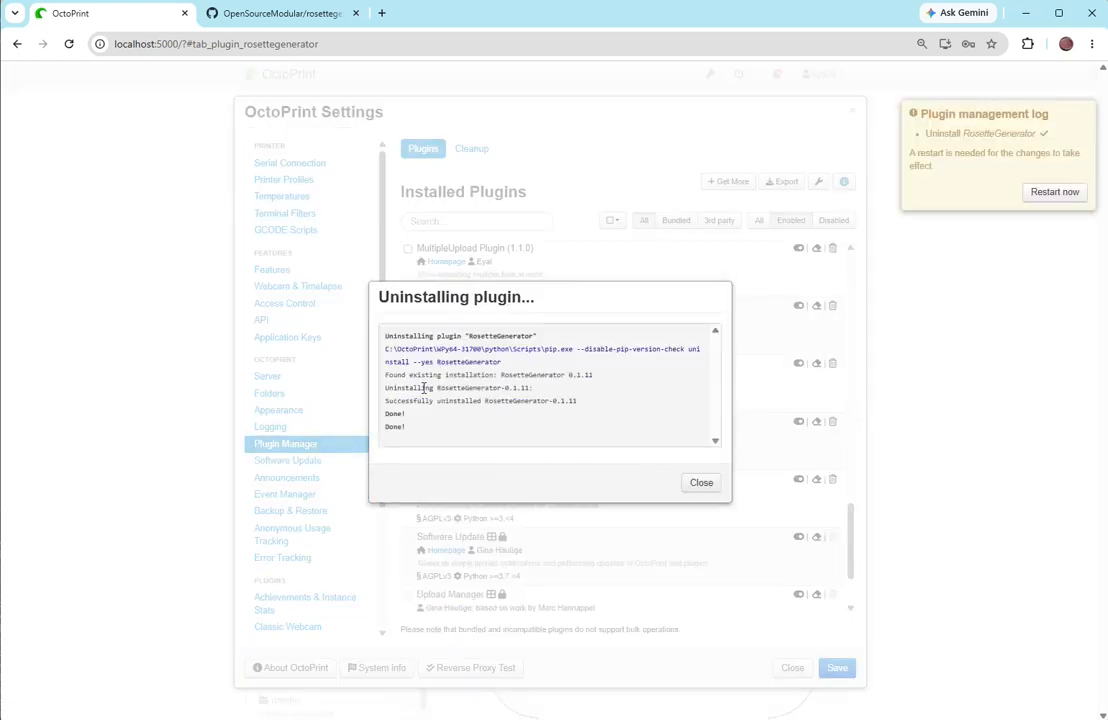
click(701, 484)
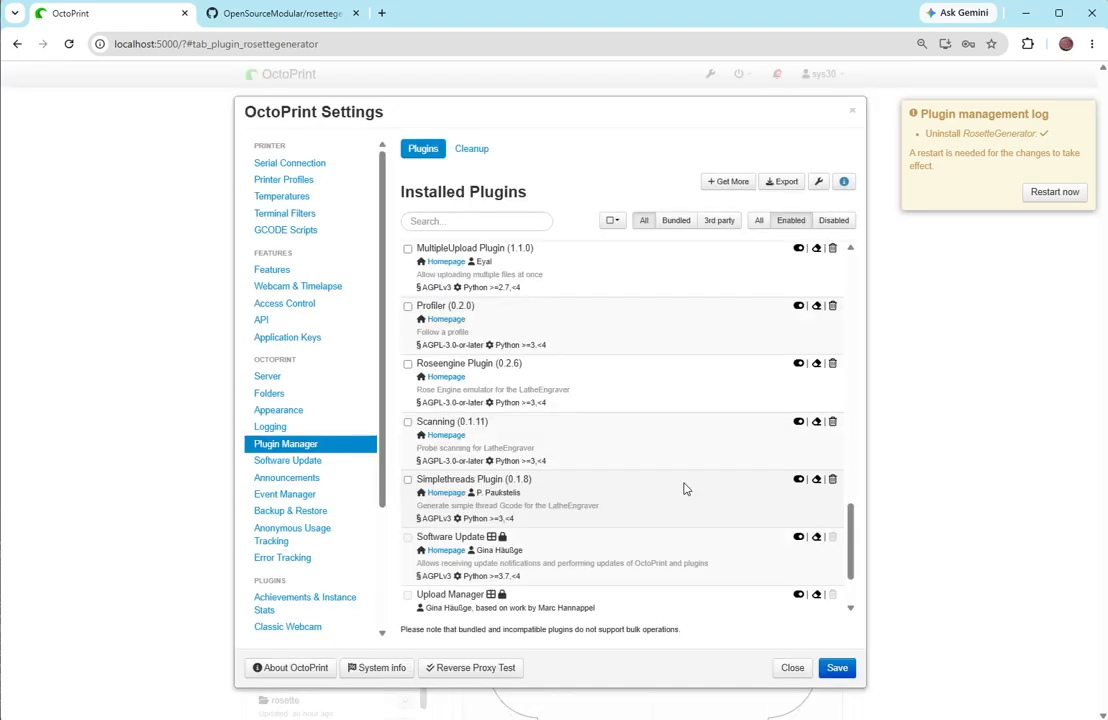
- Restart the OctoPrint server and check the list of additional plugin pages for Rosette Generator
click(1050, 194)
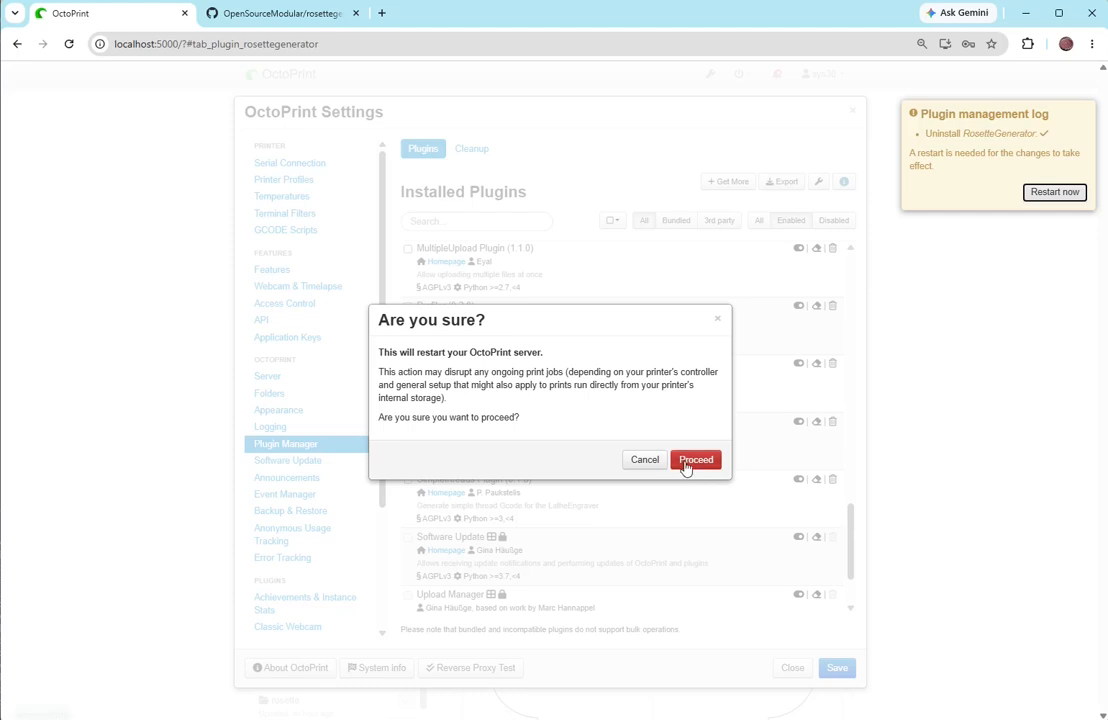
click(686, 463)
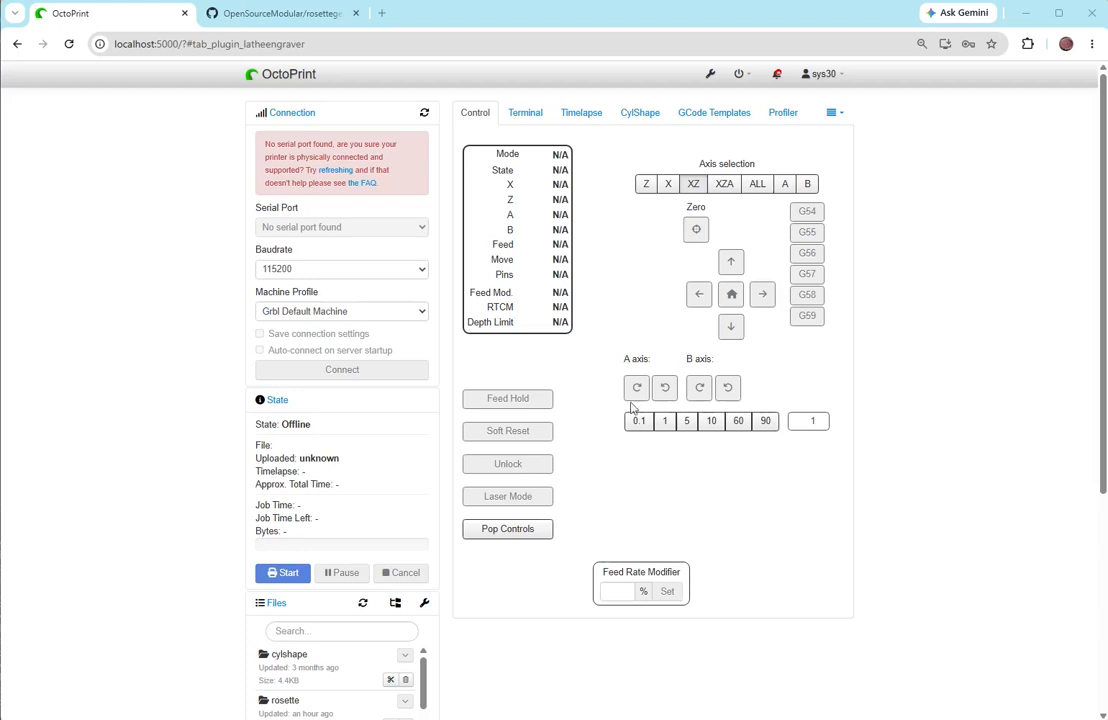
click(835, 113)
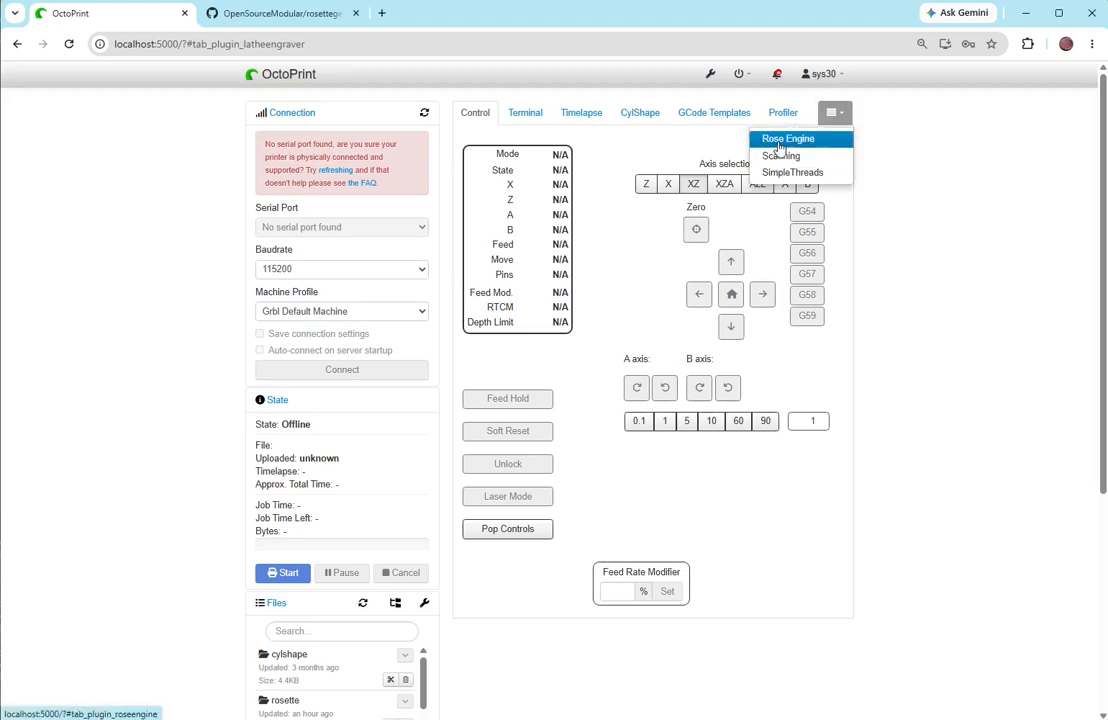
click(611, 88)
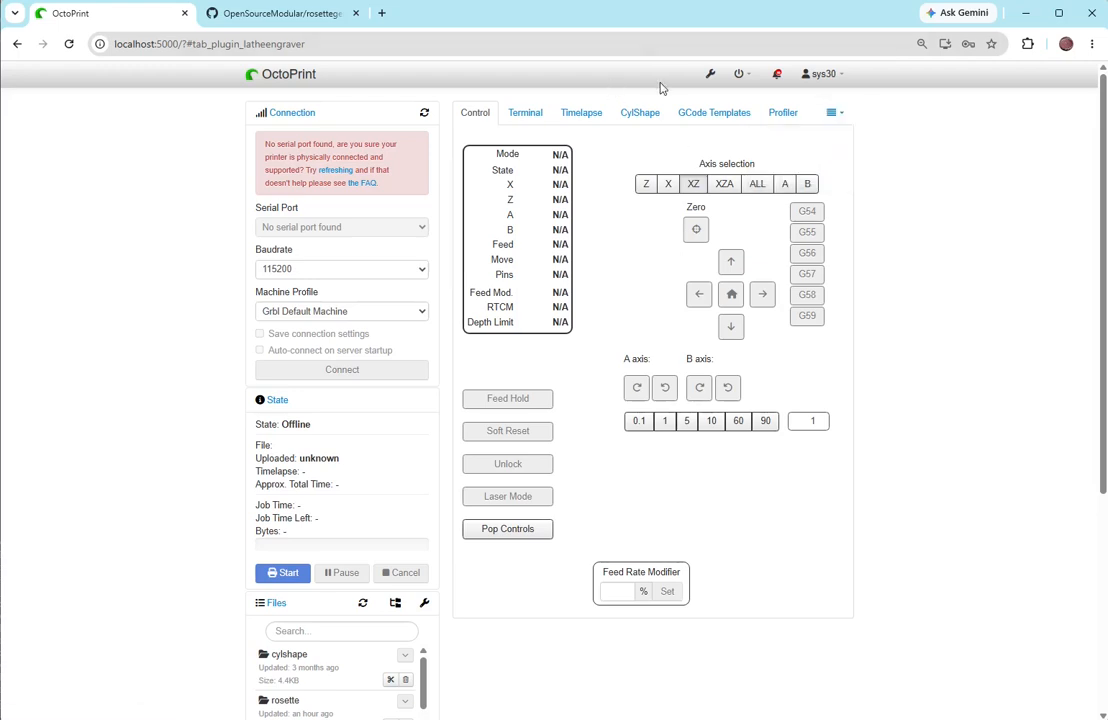
- Switch to the rosettegenerator repository on GitHub and copy the link address of OctoPrint-RosetteGenerator.zip from release v0.1.11
click(267, 16)
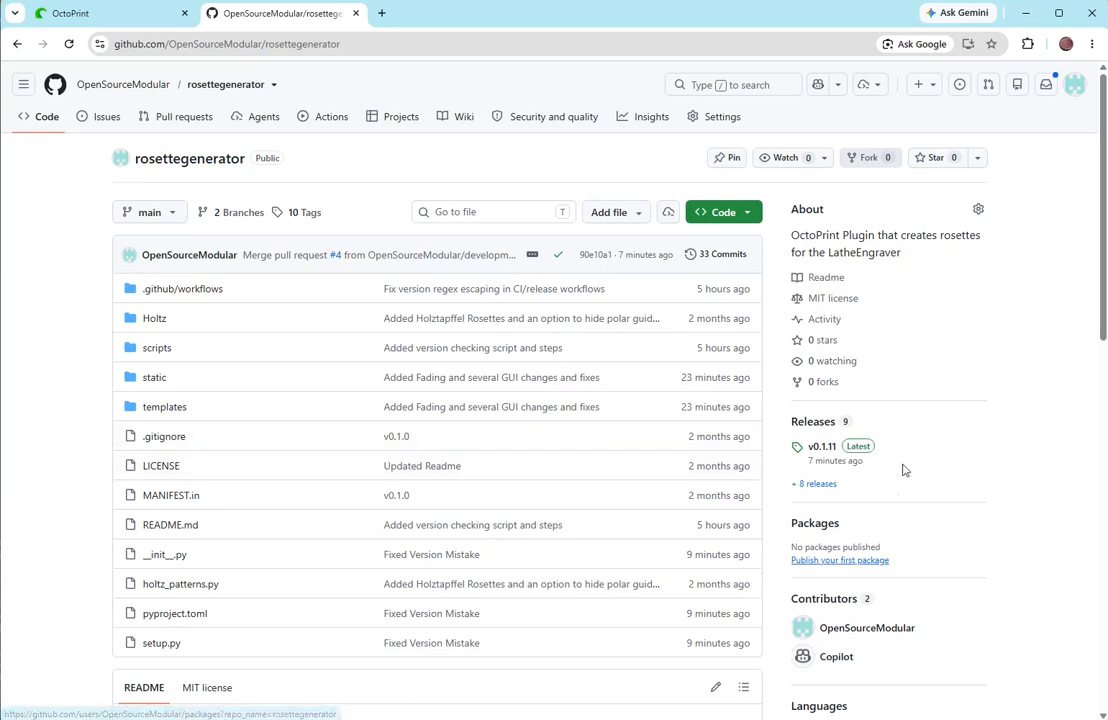
click(867, 455)
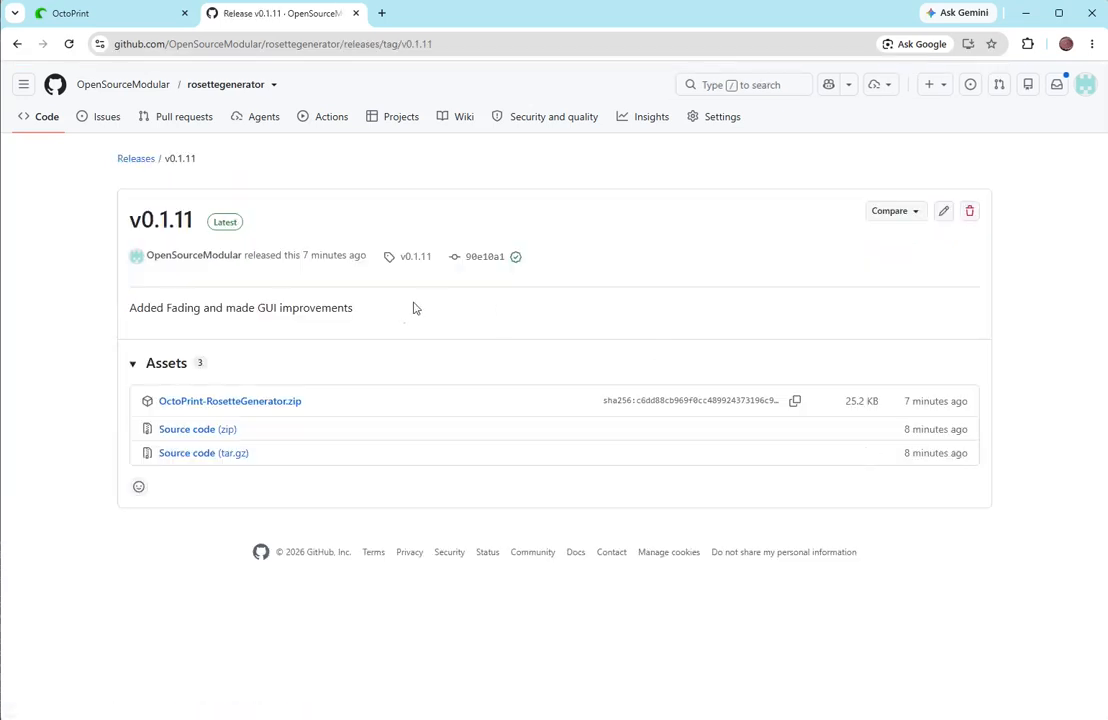
right_click(240, 402)
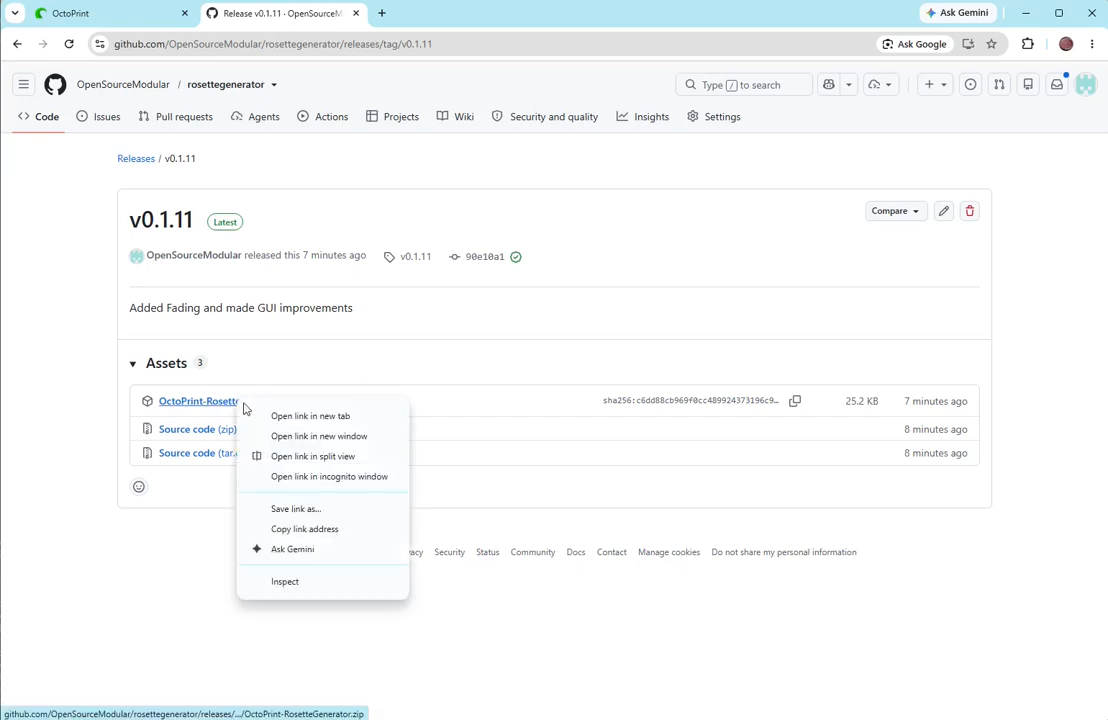
click(313, 532)
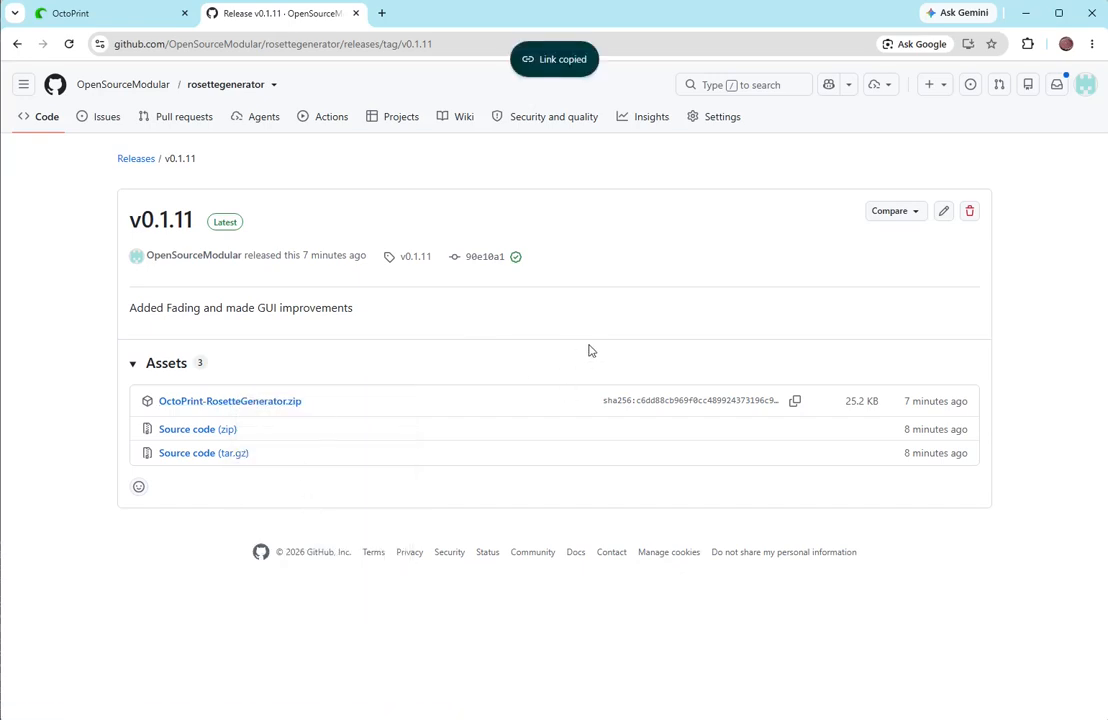
- Switch back to OctoPrint and install the RosetteGenerator plugin from the copied v0.1.11 release URL
click(74, 13)
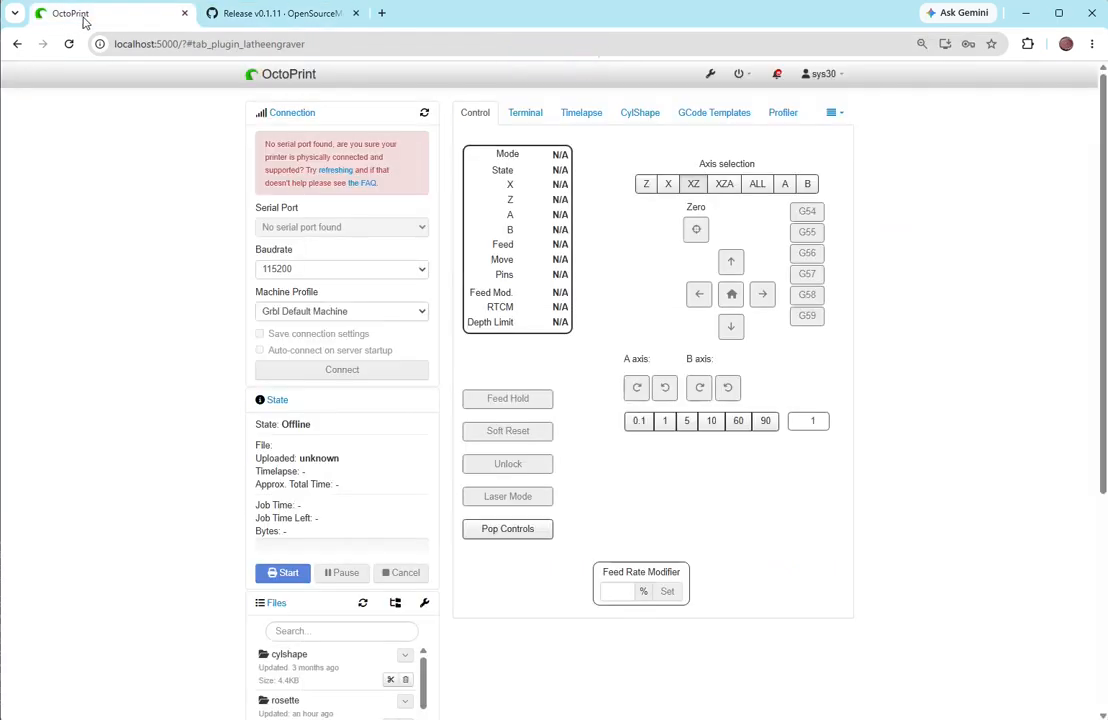
click(710, 74)
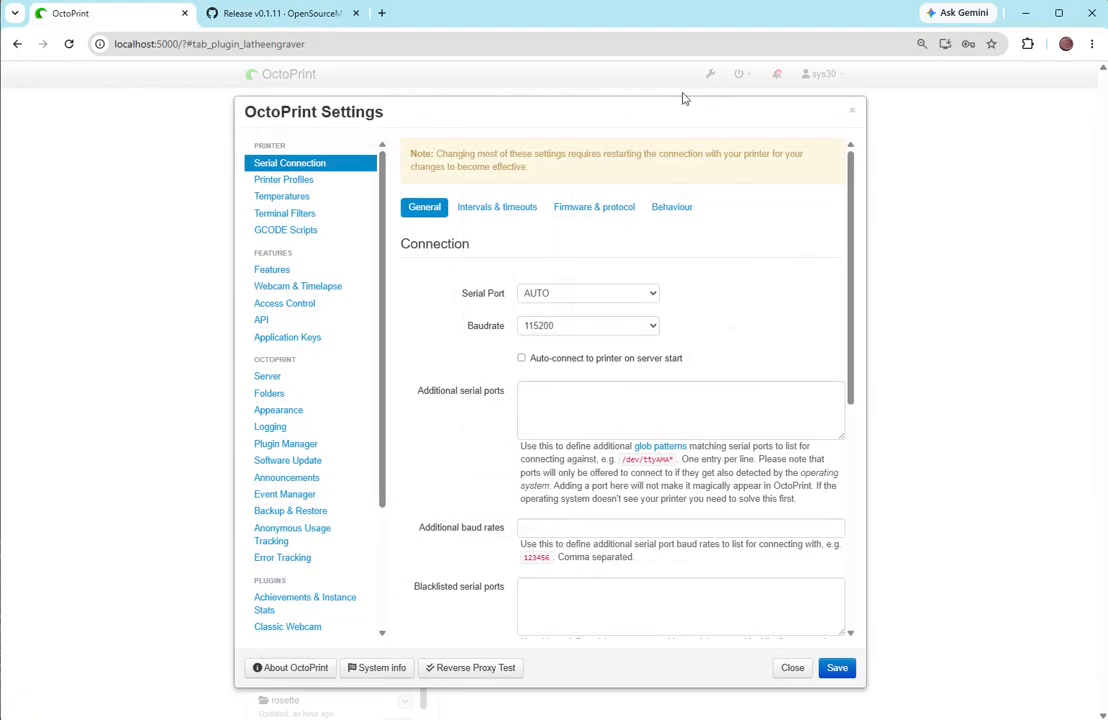
click(272, 449)
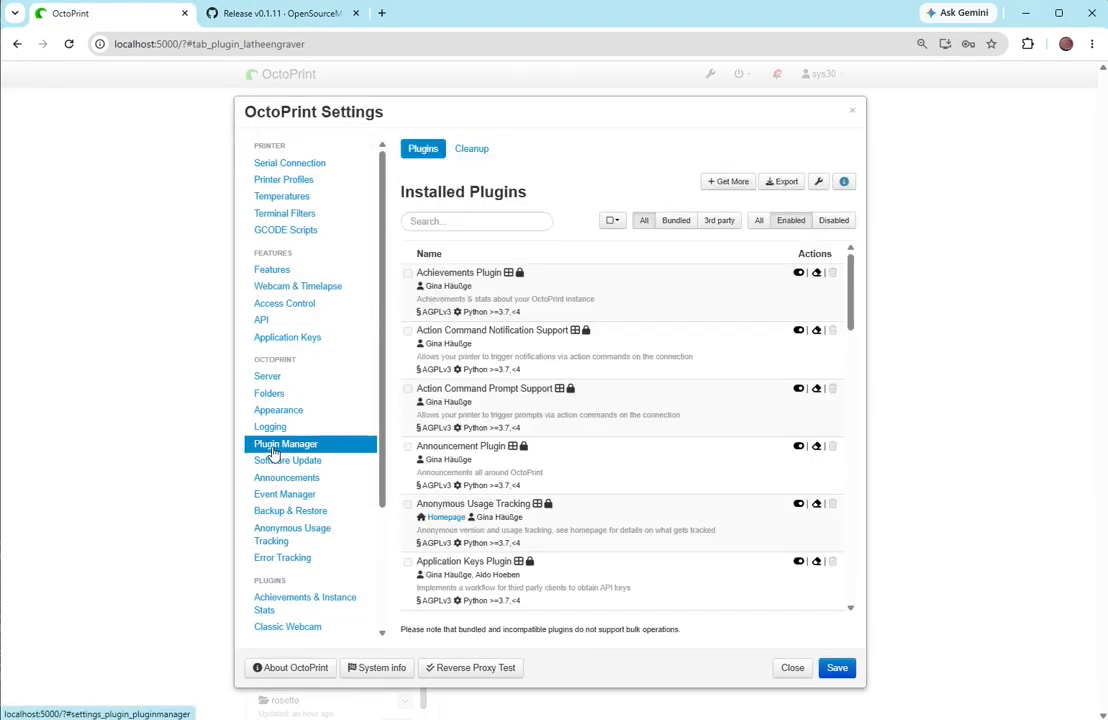
click(730, 182)
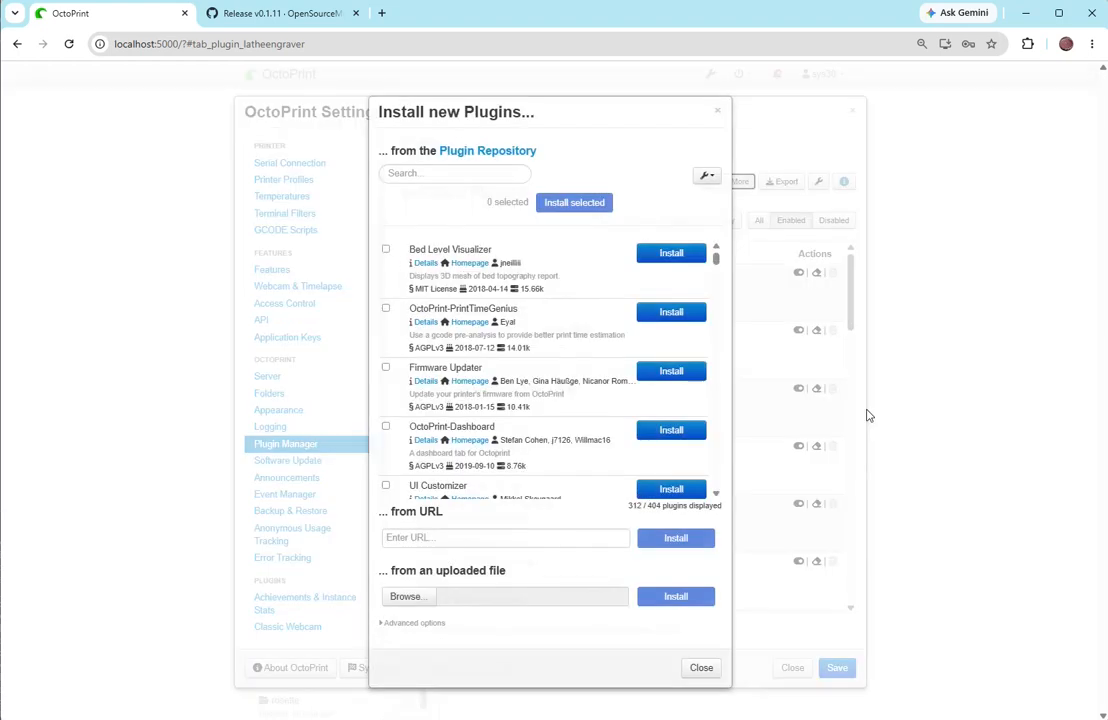
click(397, 537)
text(/releases/download/v0.1.11/OctoPrint-RosetteGenerator.zip)
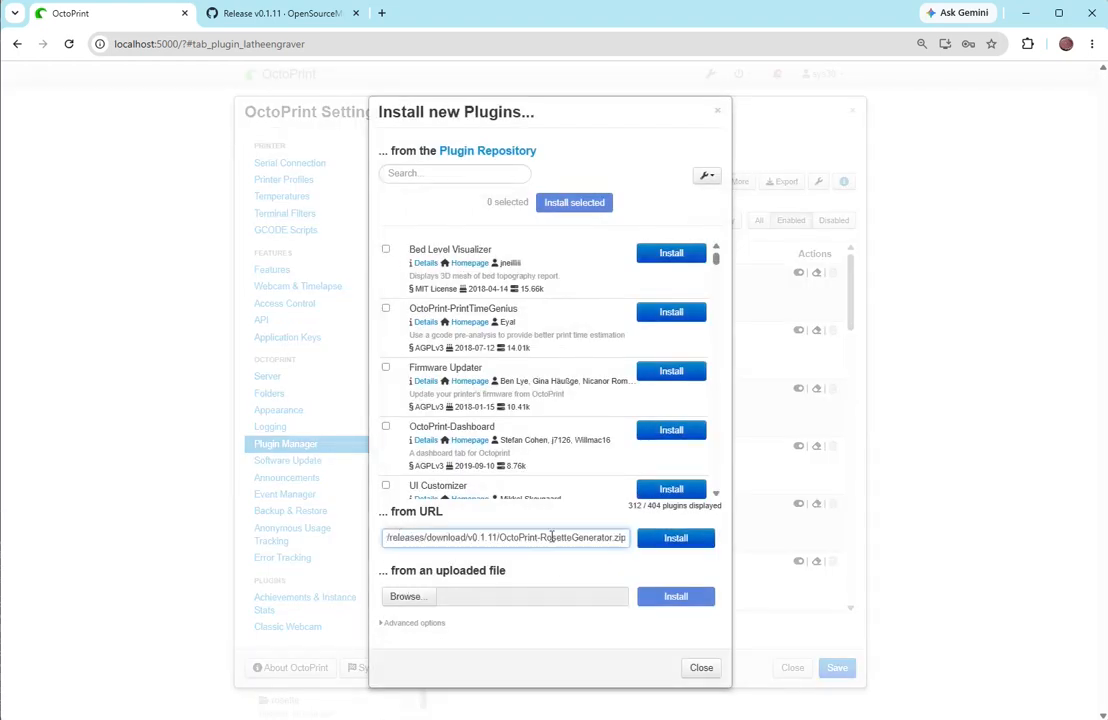
click(694, 541)
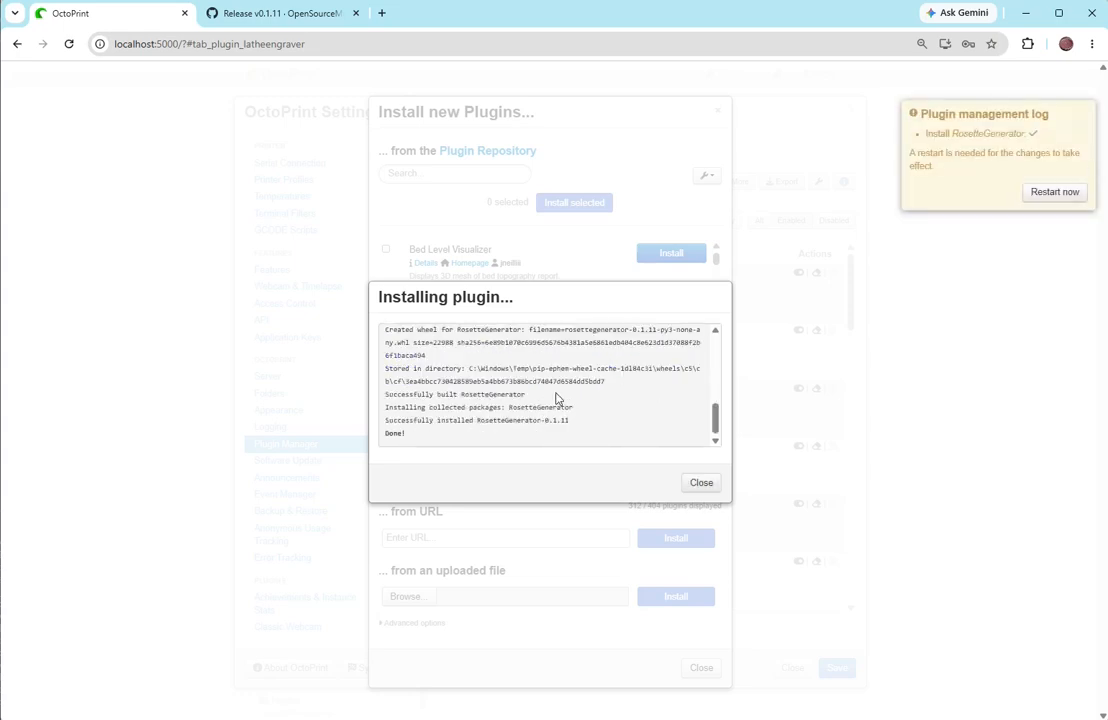
click(701, 483)
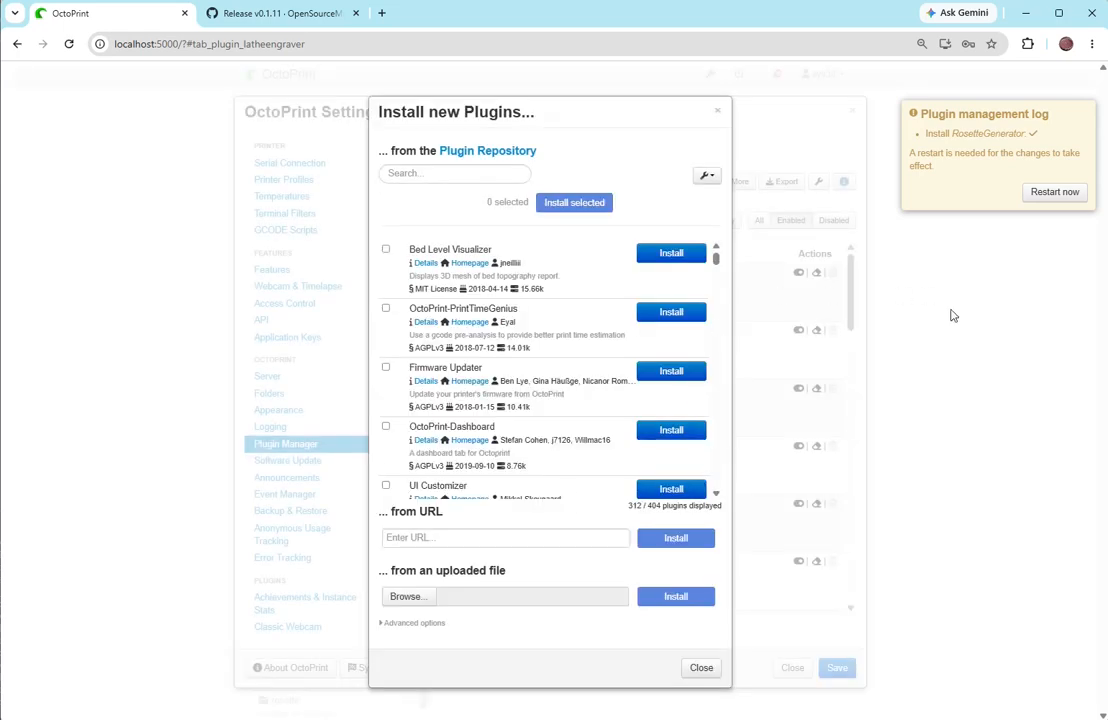
- Restart the OctoPrint server to apply the installation and open the Rosette Generator page
click(1053, 193)
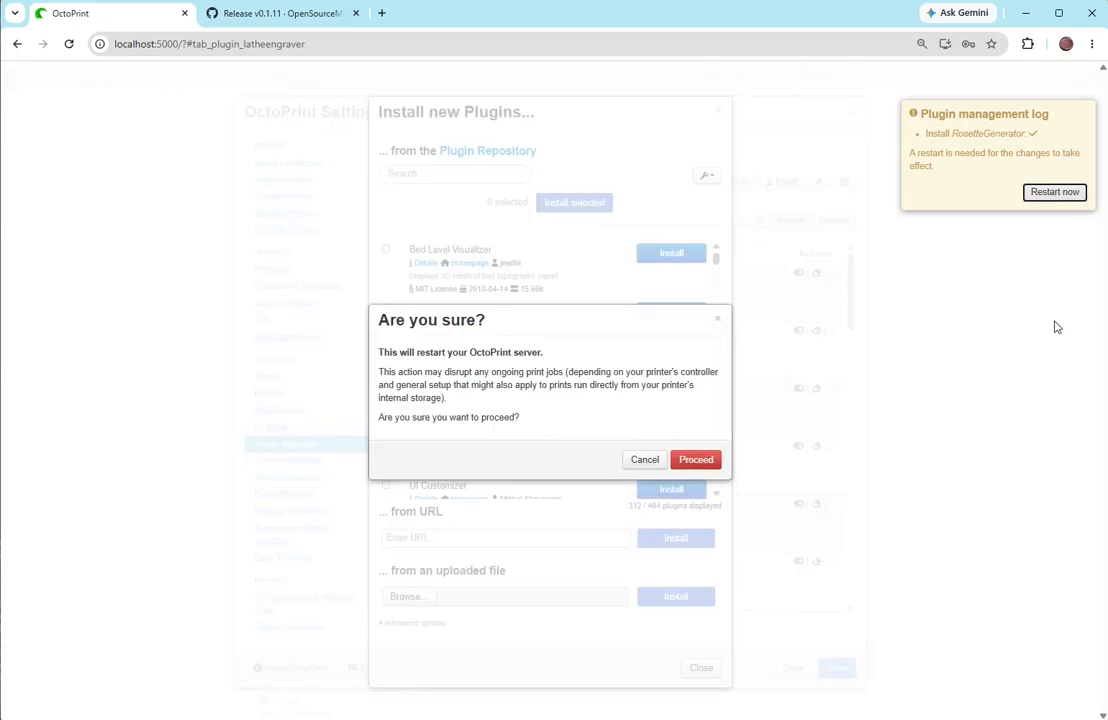
click(696, 460)
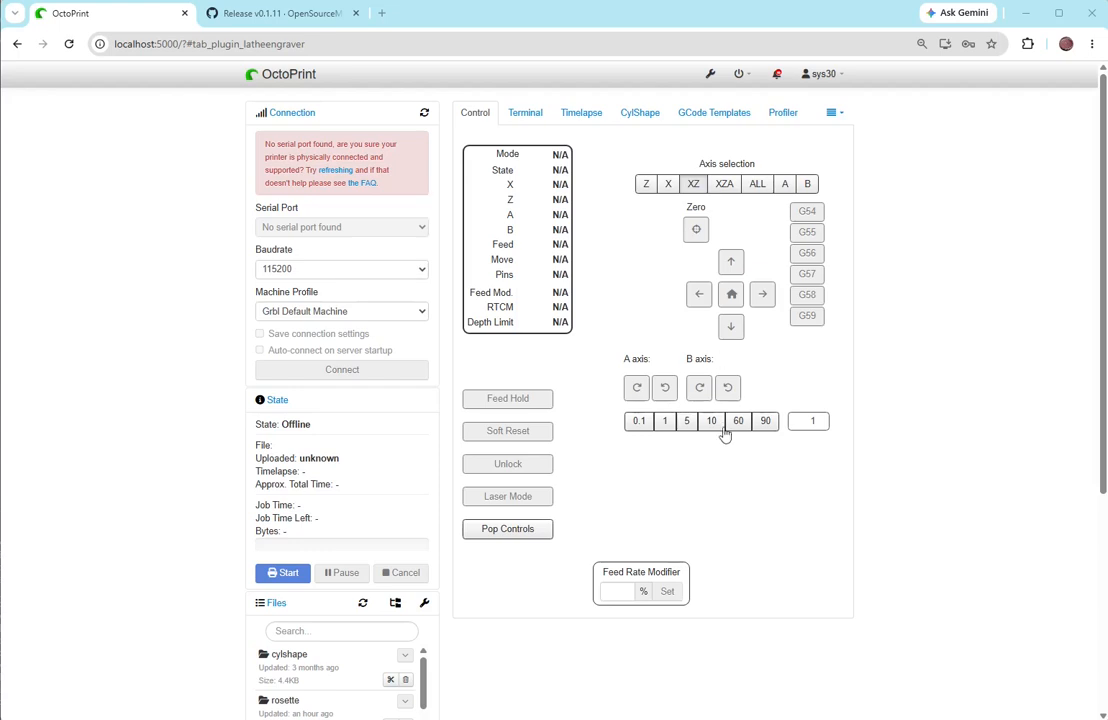
click(833, 113)
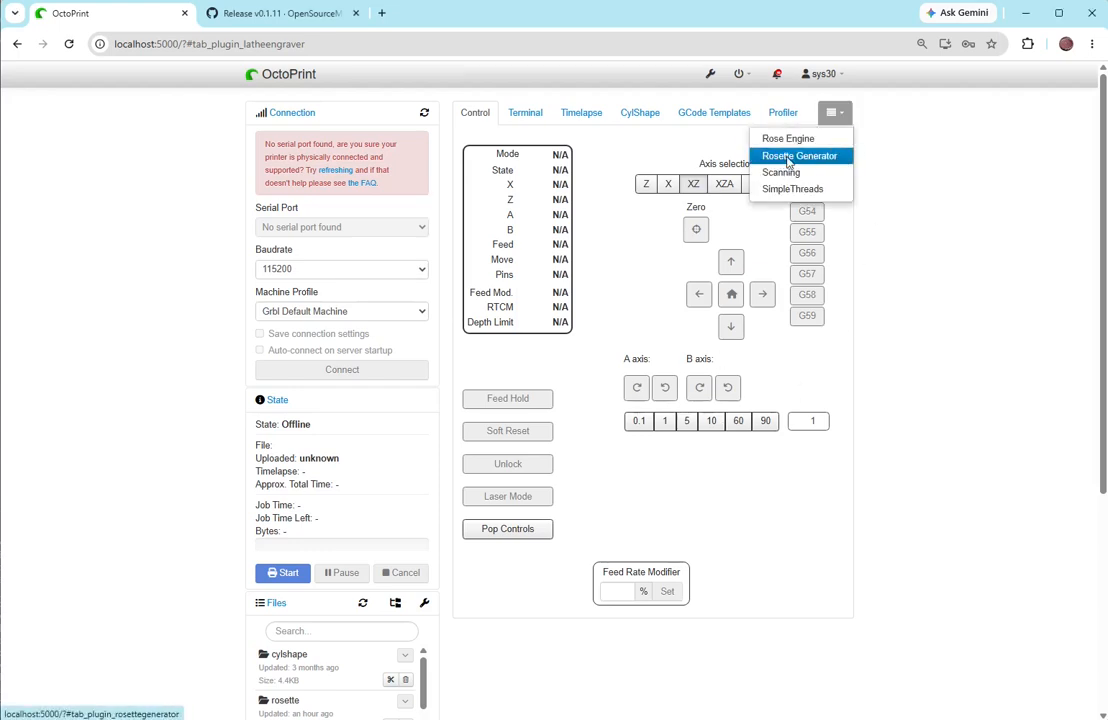
click(789, 158)
- Check RosetteGenerator's entry among the installed plugins and its installed and available versions in the software update settings
click(710, 76)
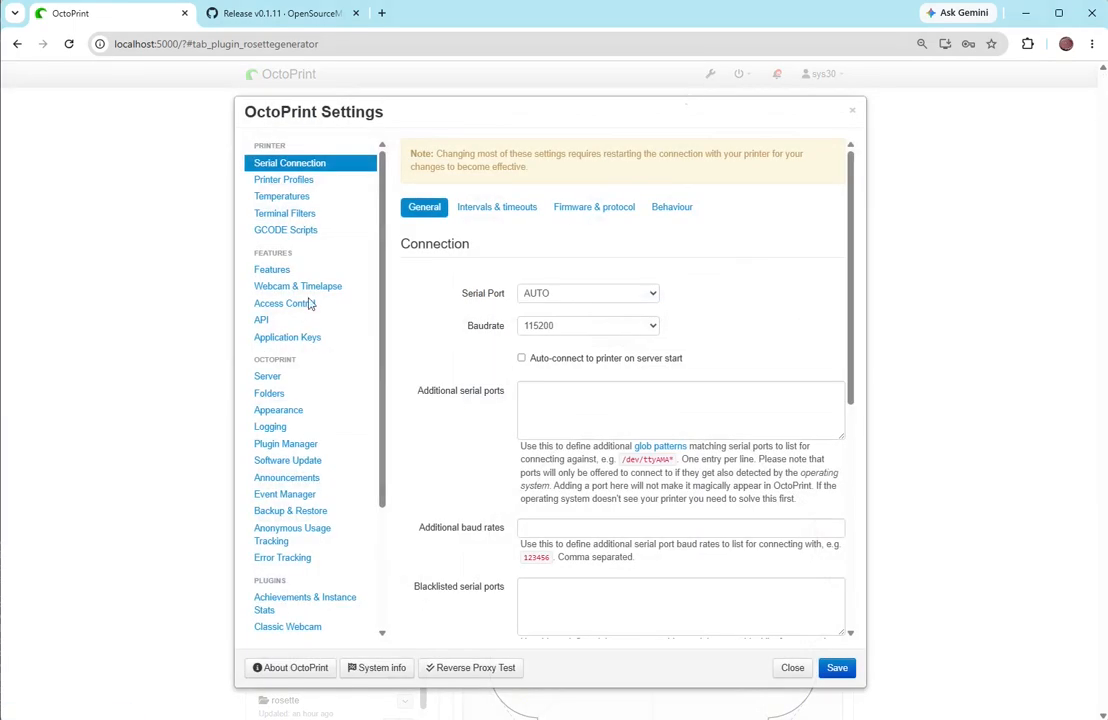
click(286, 446)
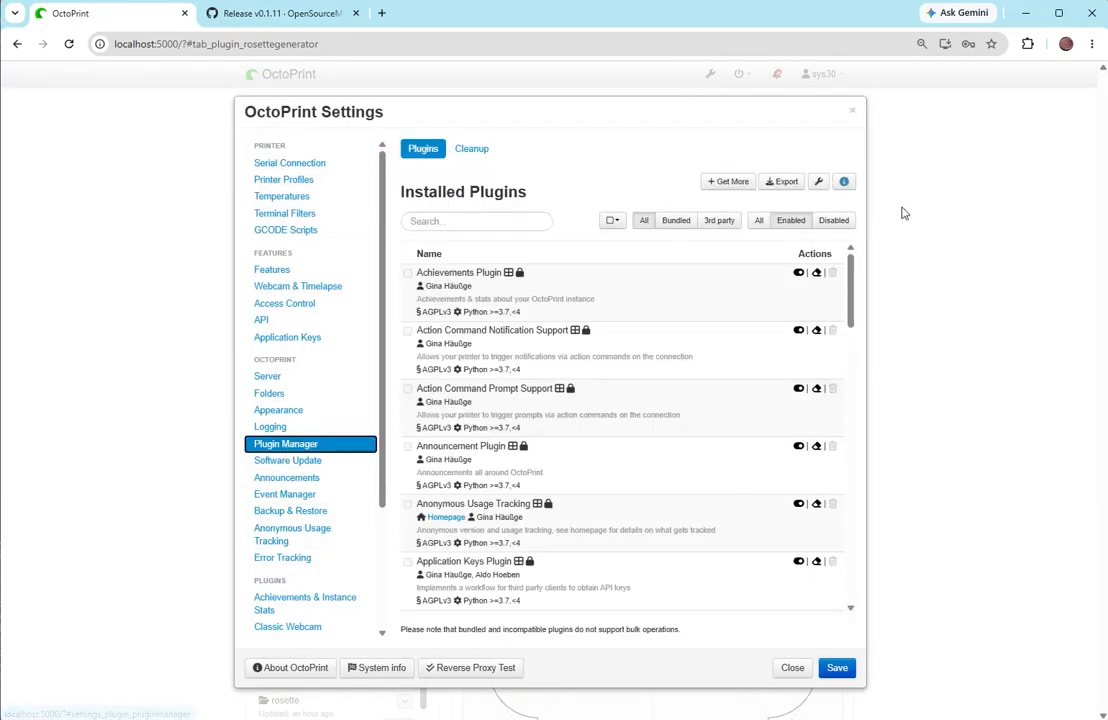
drag(851, 297, 866, 520)
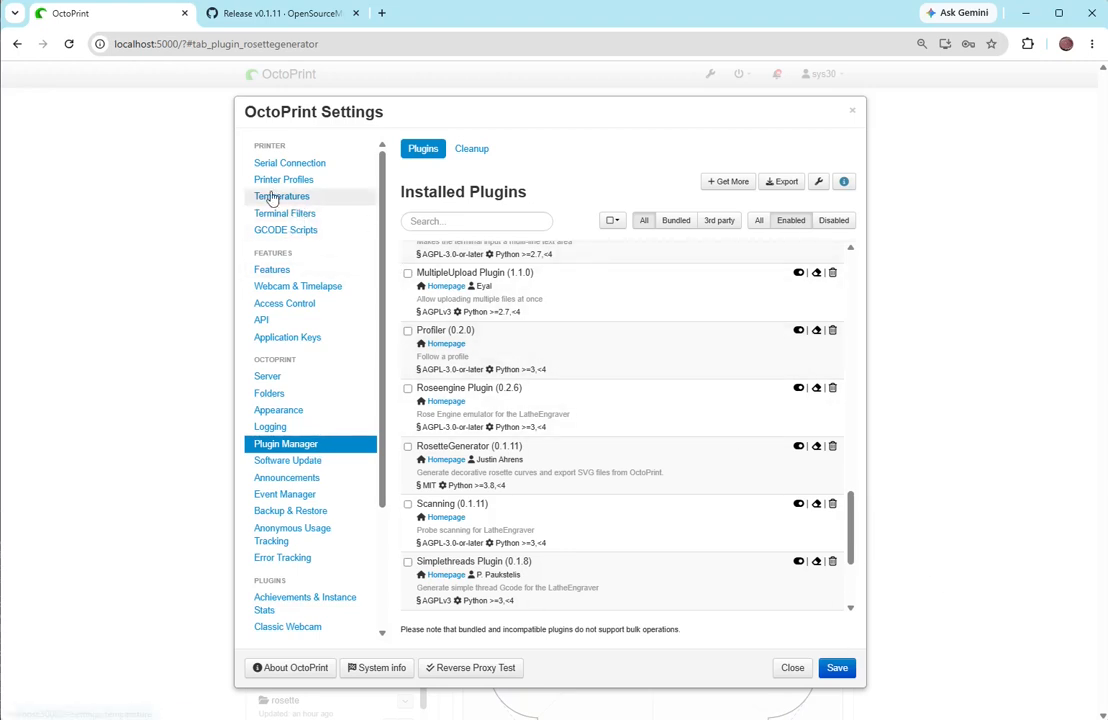
click(296, 462)
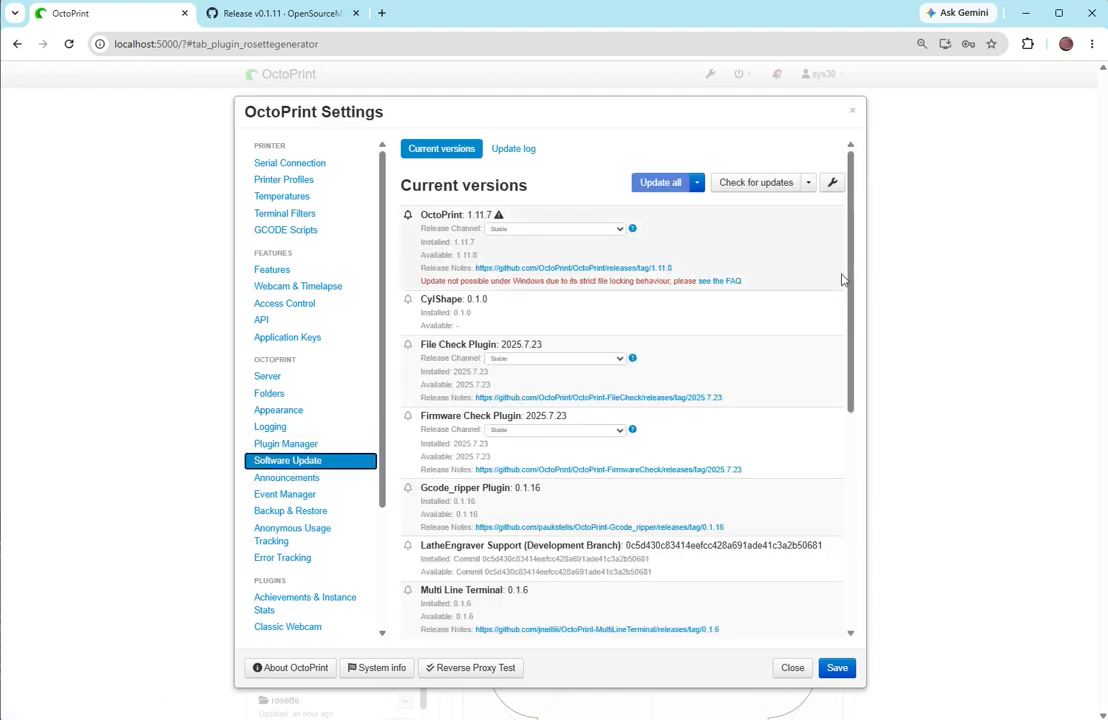
drag(849, 281, 779, 493)
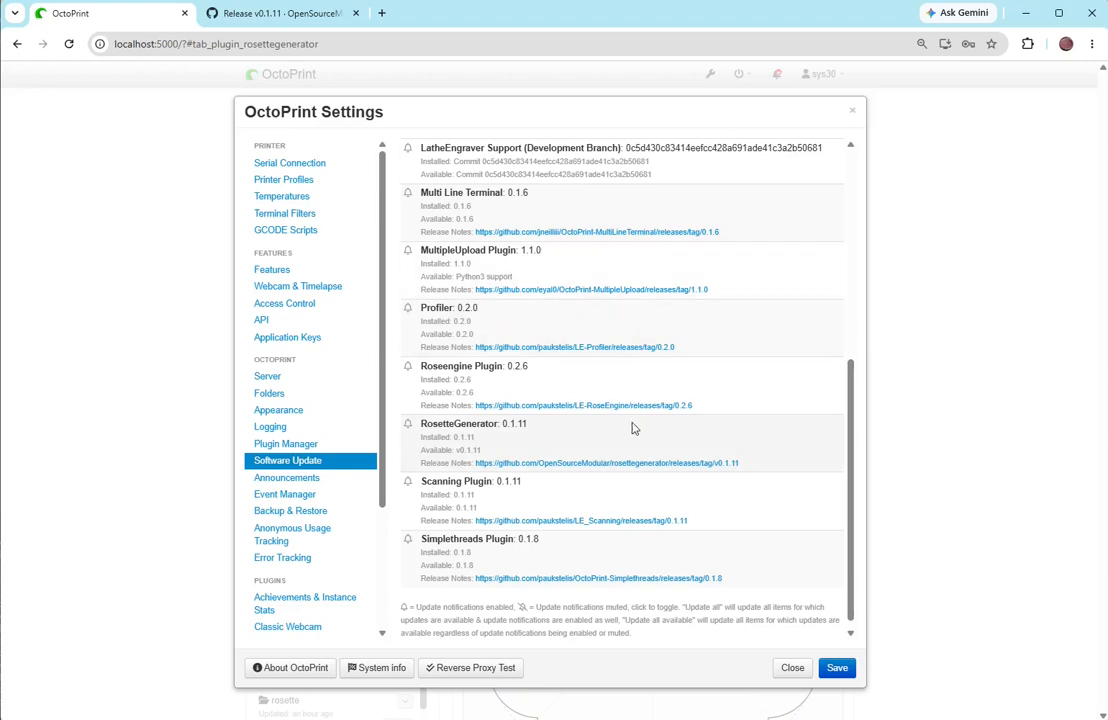
click(795, 668)
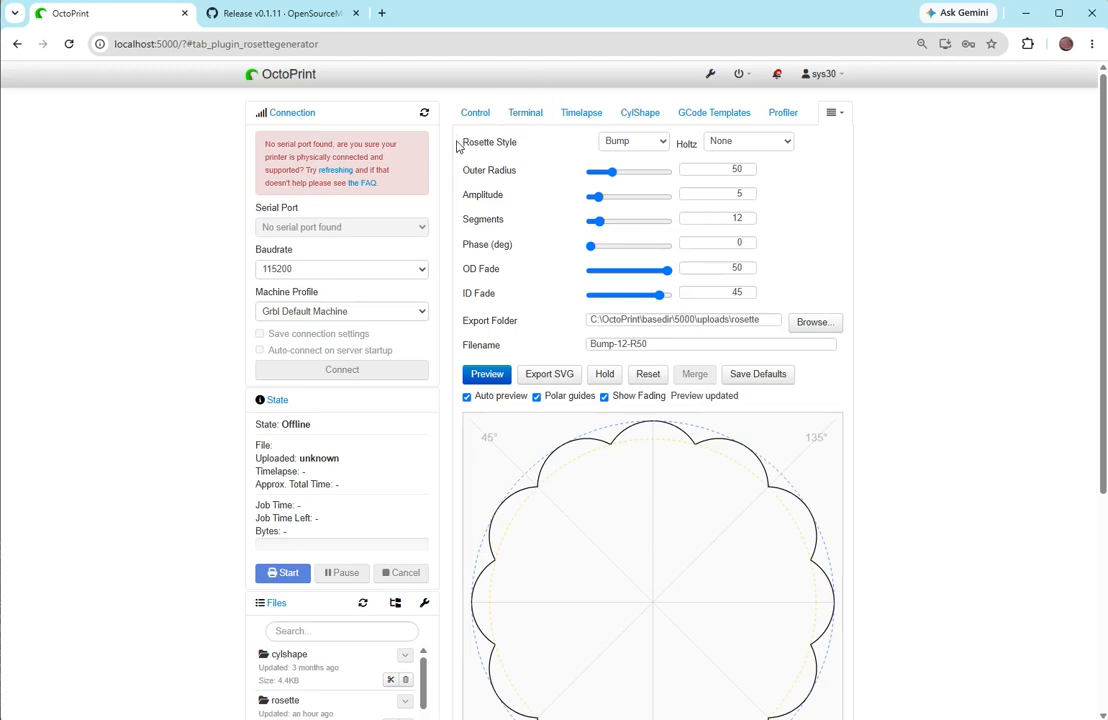
- Preview the Dip and Sine rosette styles, and select the Holtz - F pattern
click(627, 148)
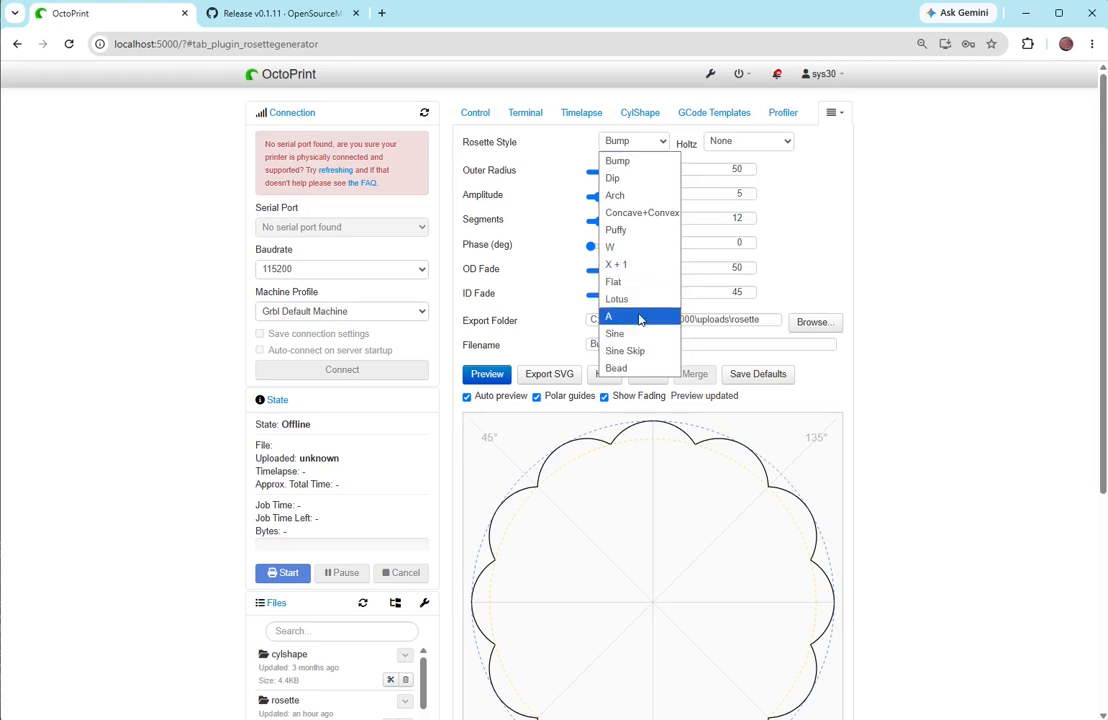
click(639, 184)
click(620, 142)
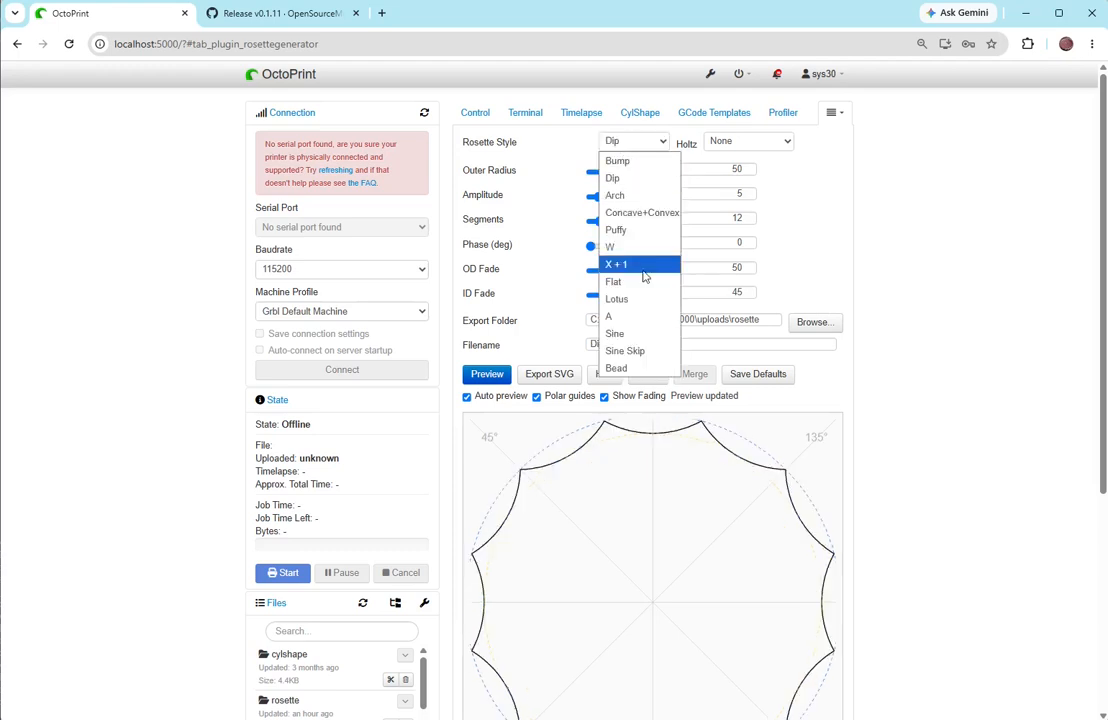
click(640, 330)
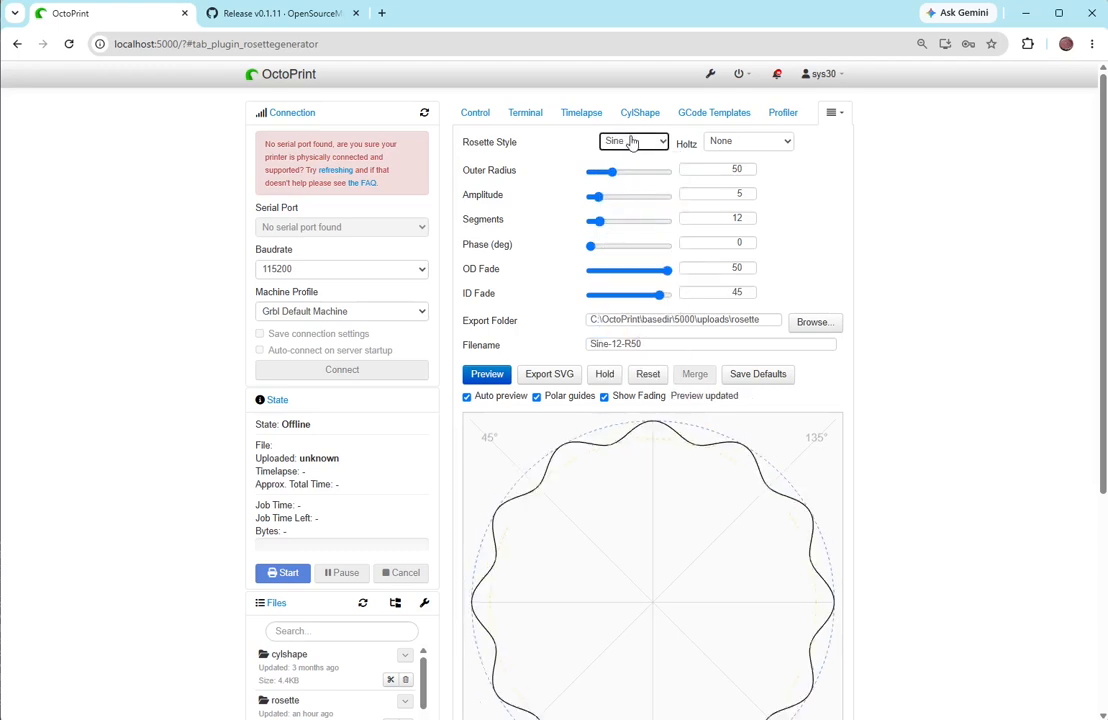
click(733, 148)
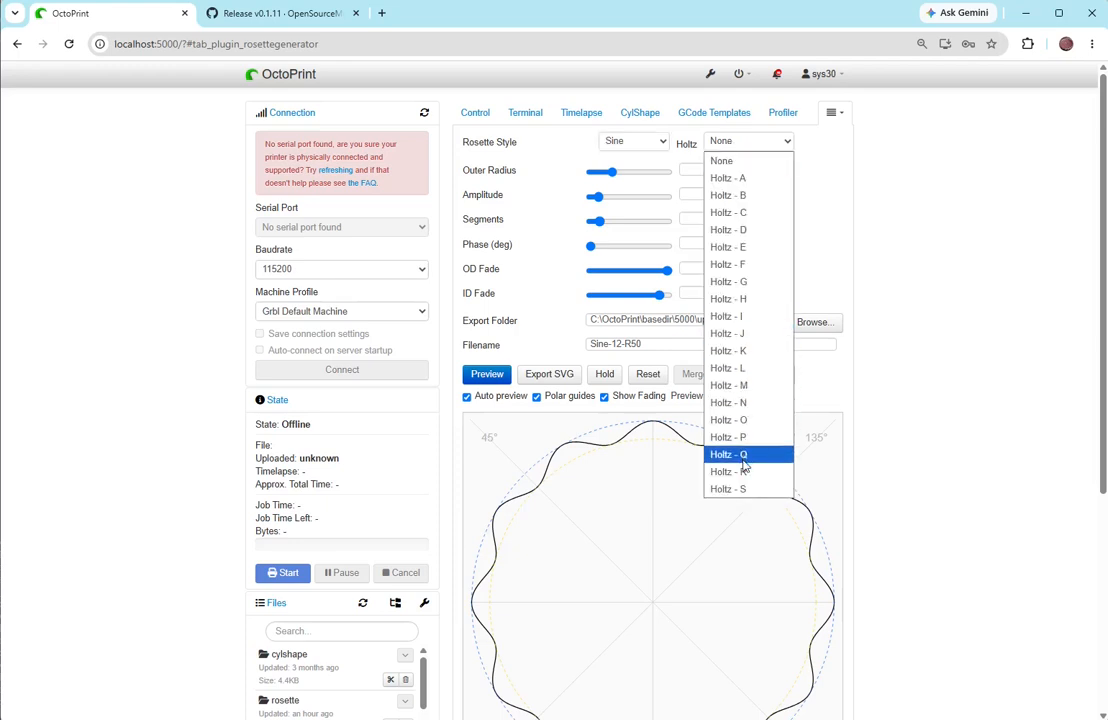
click(760, 264)
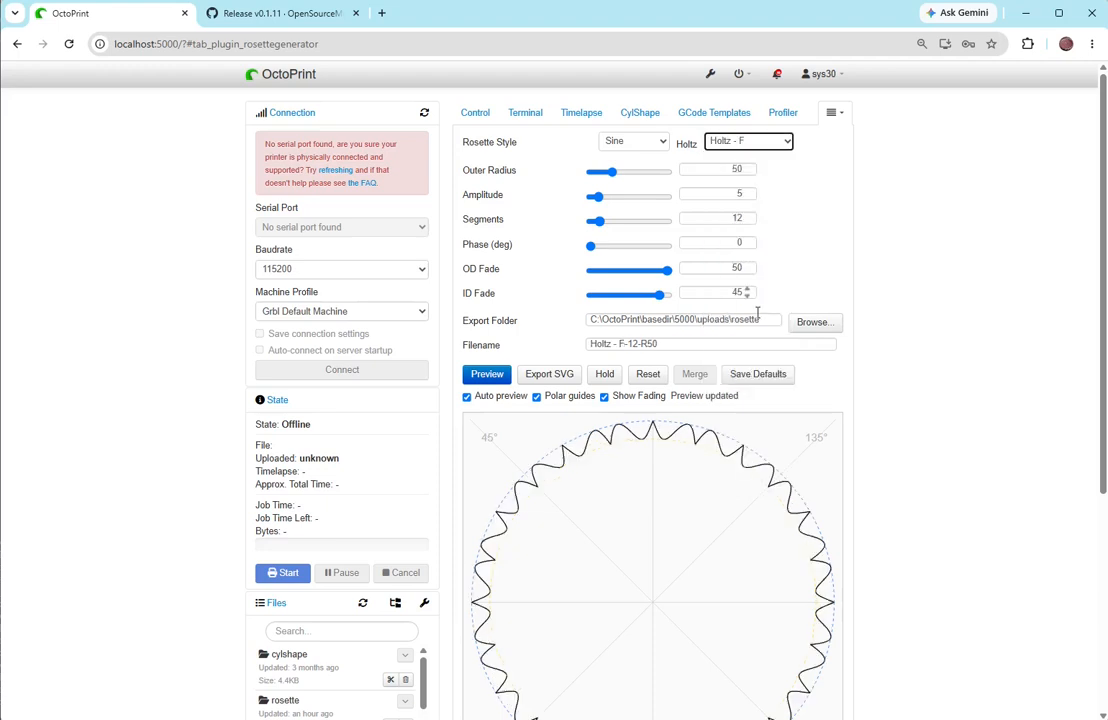
- Look through the Holtz pattern choices and change the rosette style to Bump
click(739, 143)
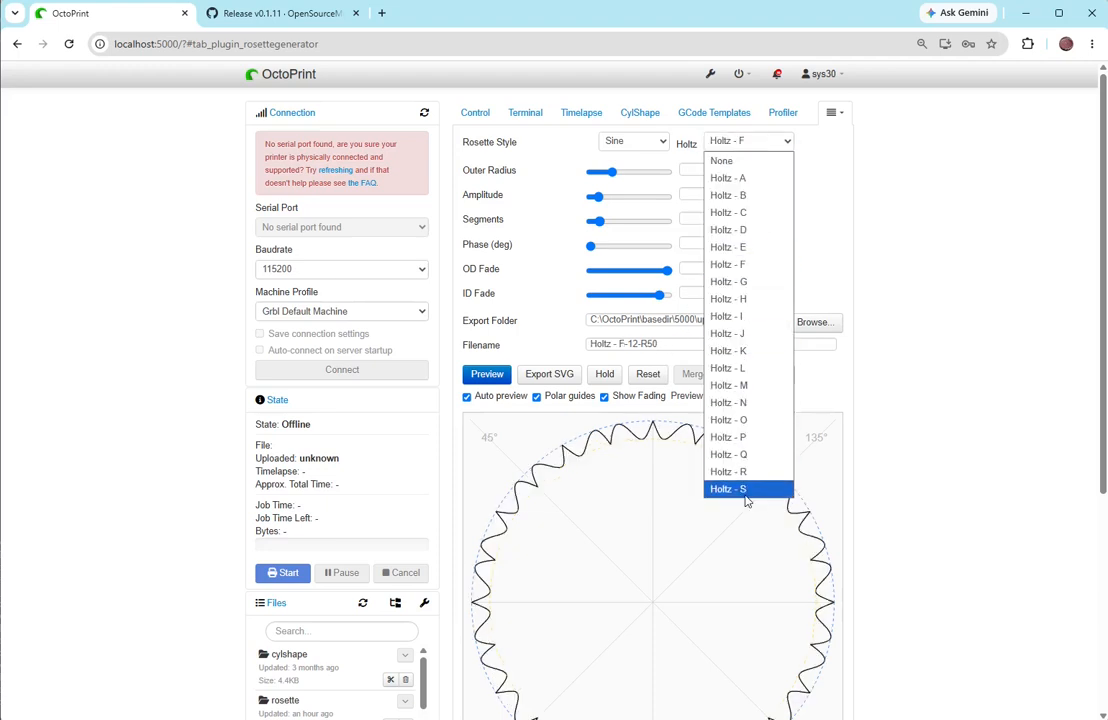
click(617, 143)
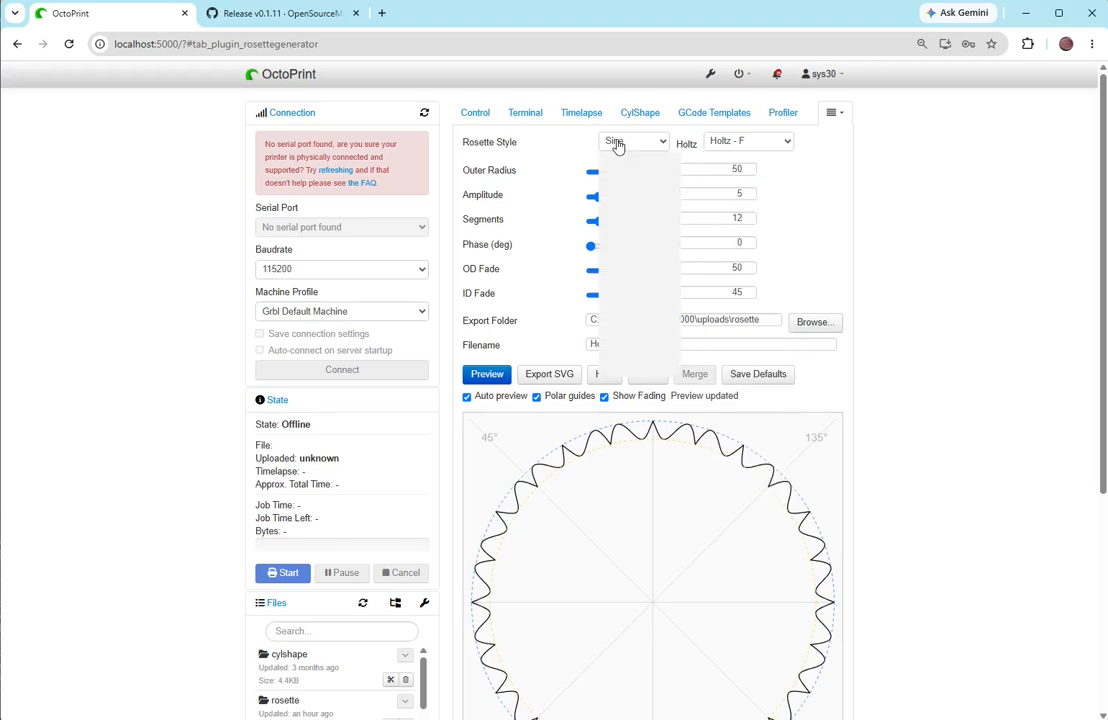
click(617, 160)
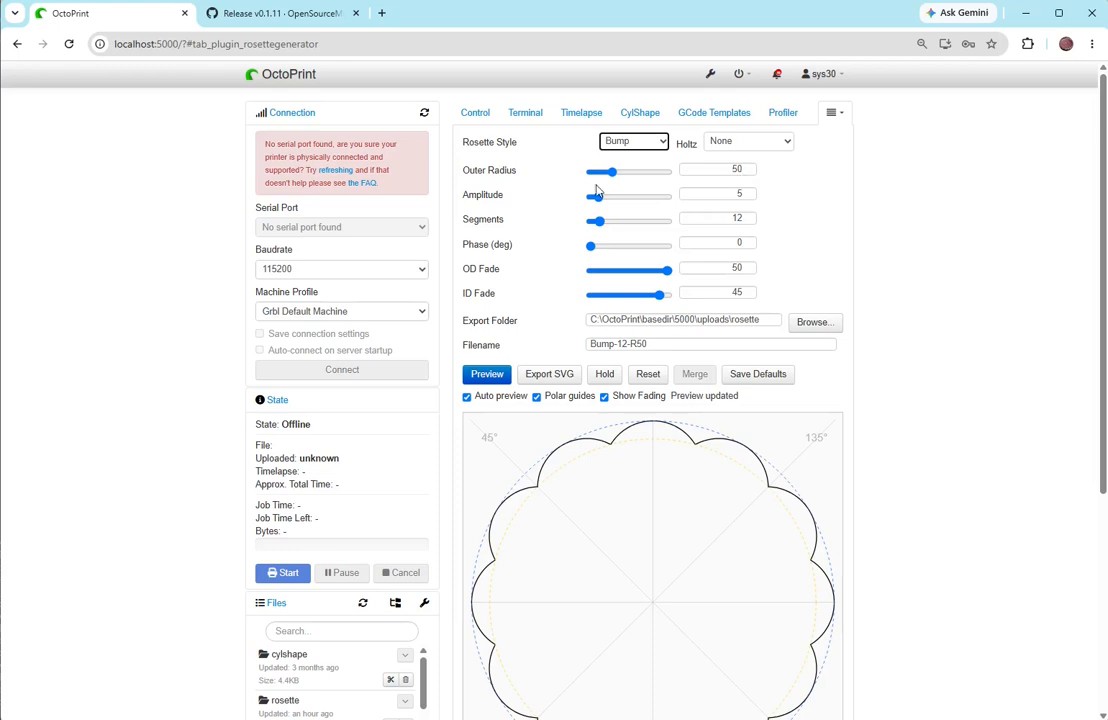
- Try outer radius values of 66.25, 65 and 72.12 on the Bump rosette, and set the radius back to 50
mouse_move(622, 178)
mouse_down()
mouse_move(603, 177)
mouse_move(620, 178)
mouse_up()
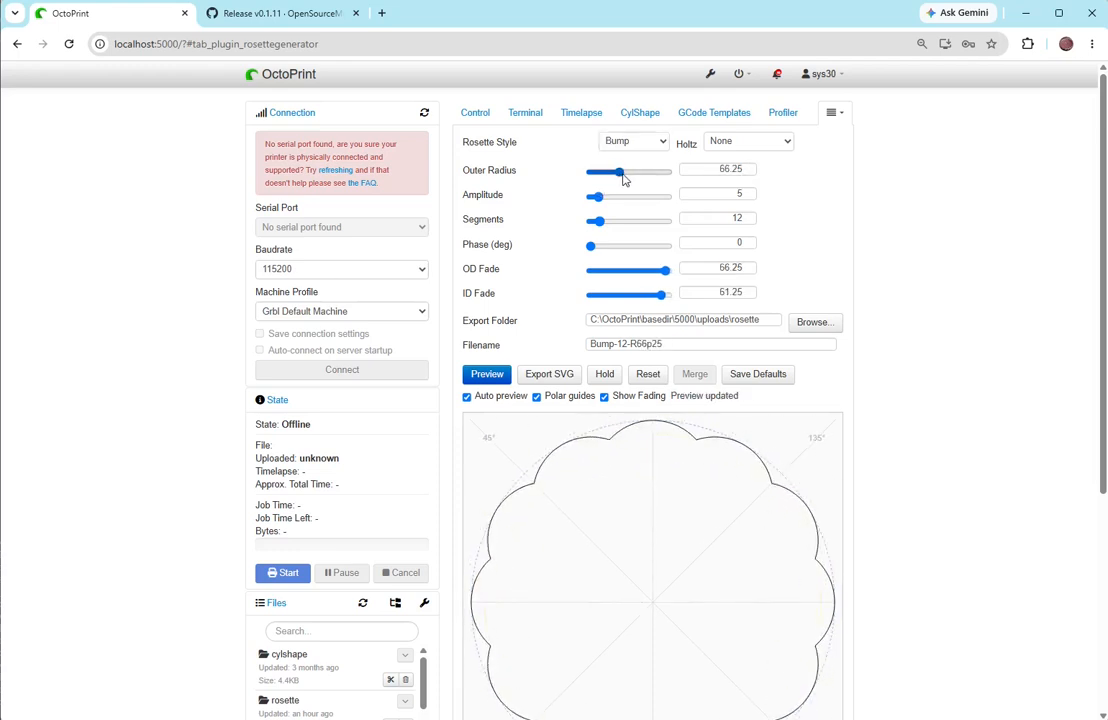
click(748, 171)
click(748, 171)
click(748, 171)
click(748, 171)
click(748, 171)
click(748, 171)
click(748, 170)
click(748, 168)
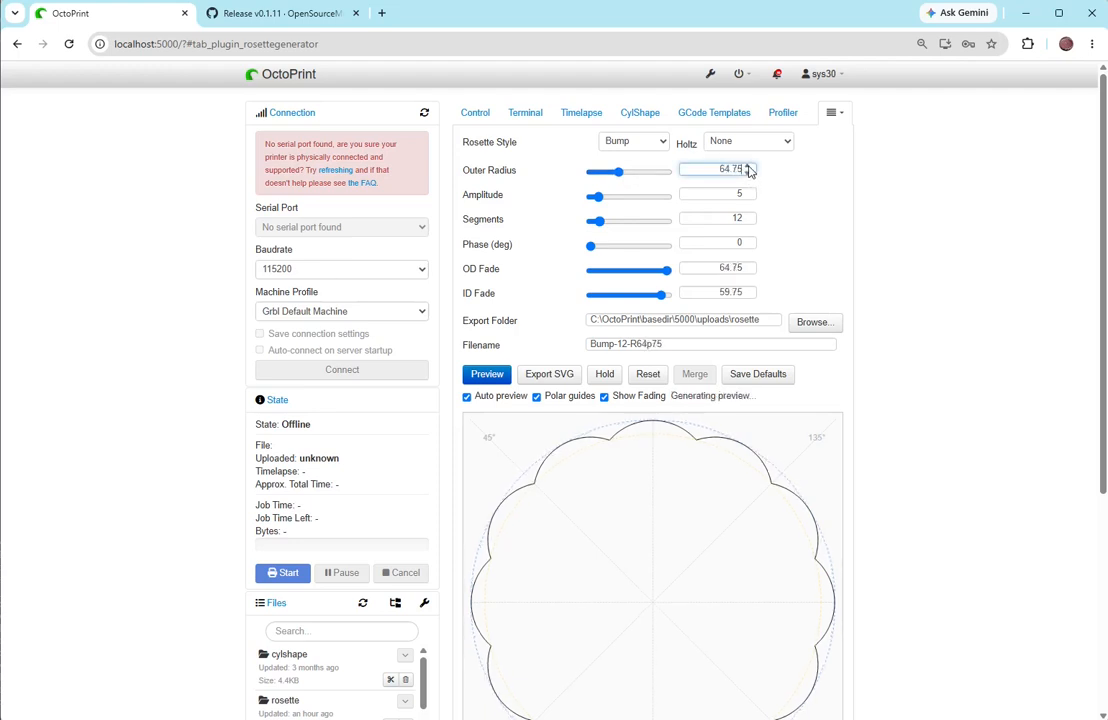
click(748, 168)
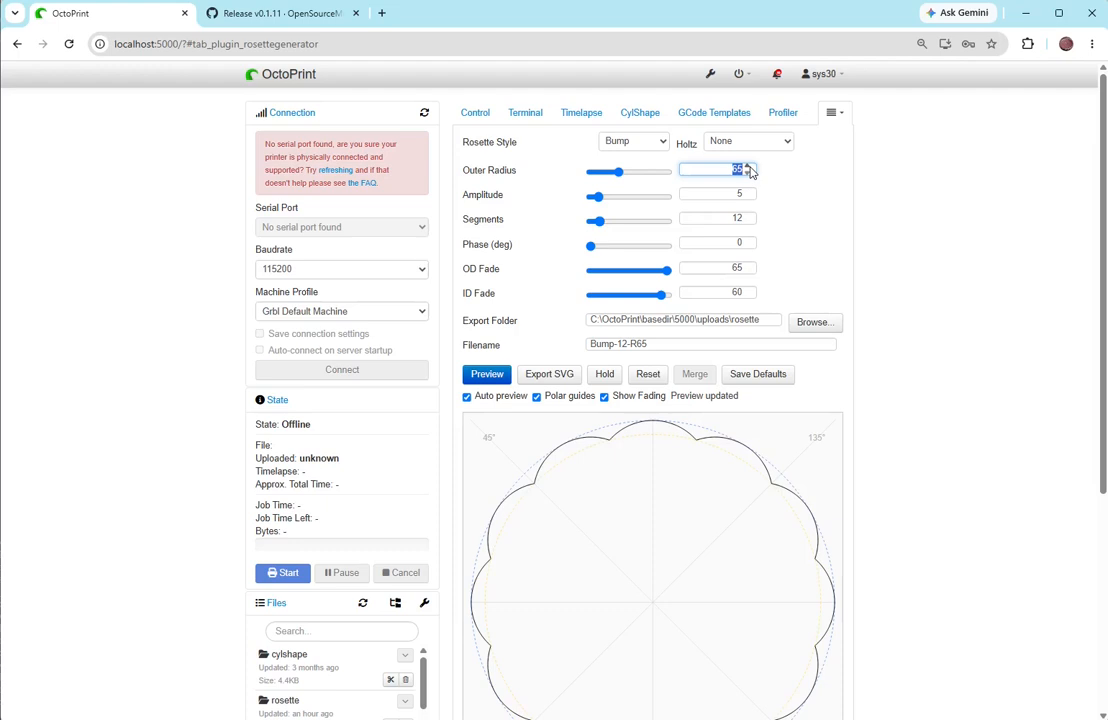
text(72.12)
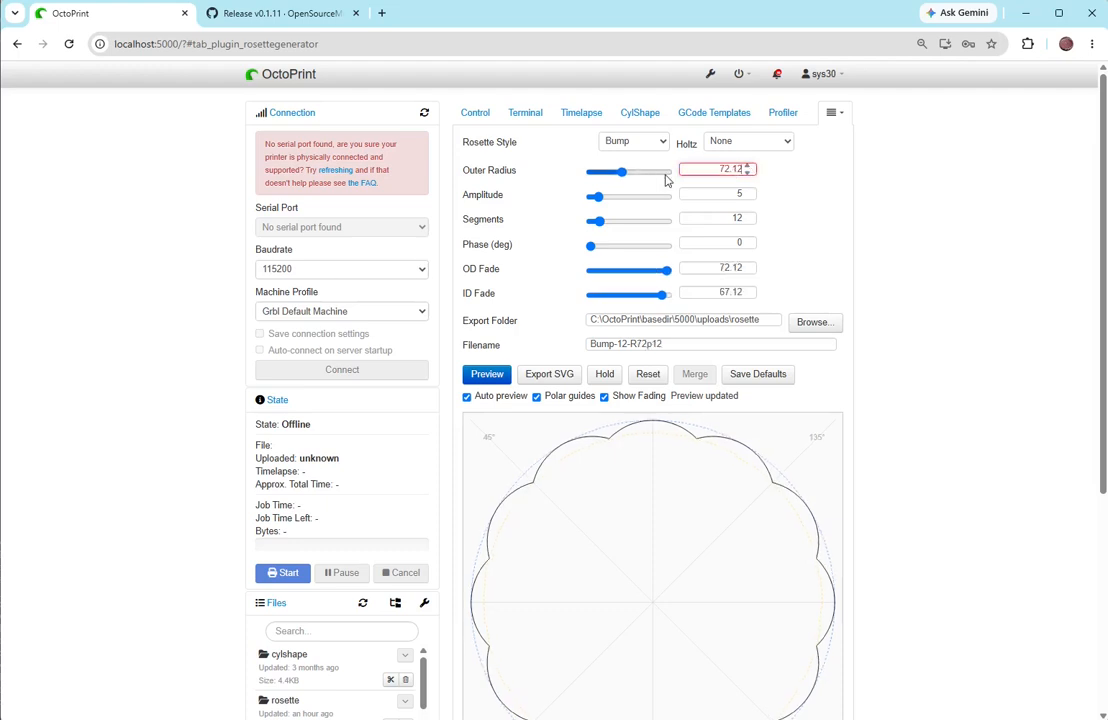
click(745, 168)
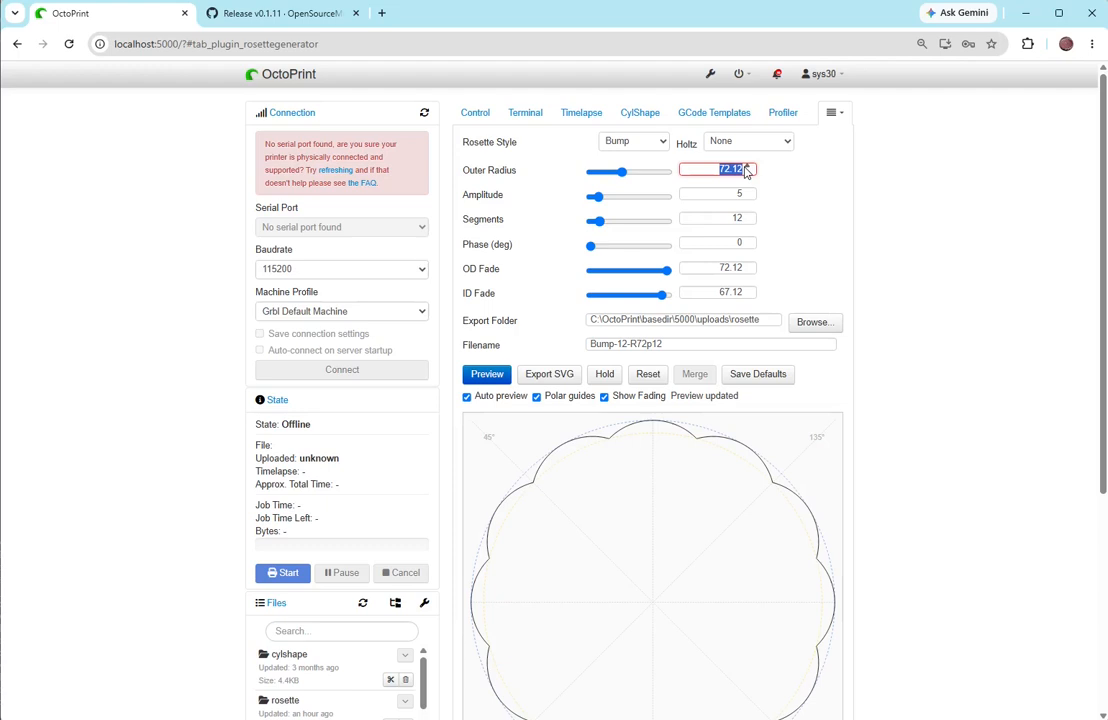
text(50)
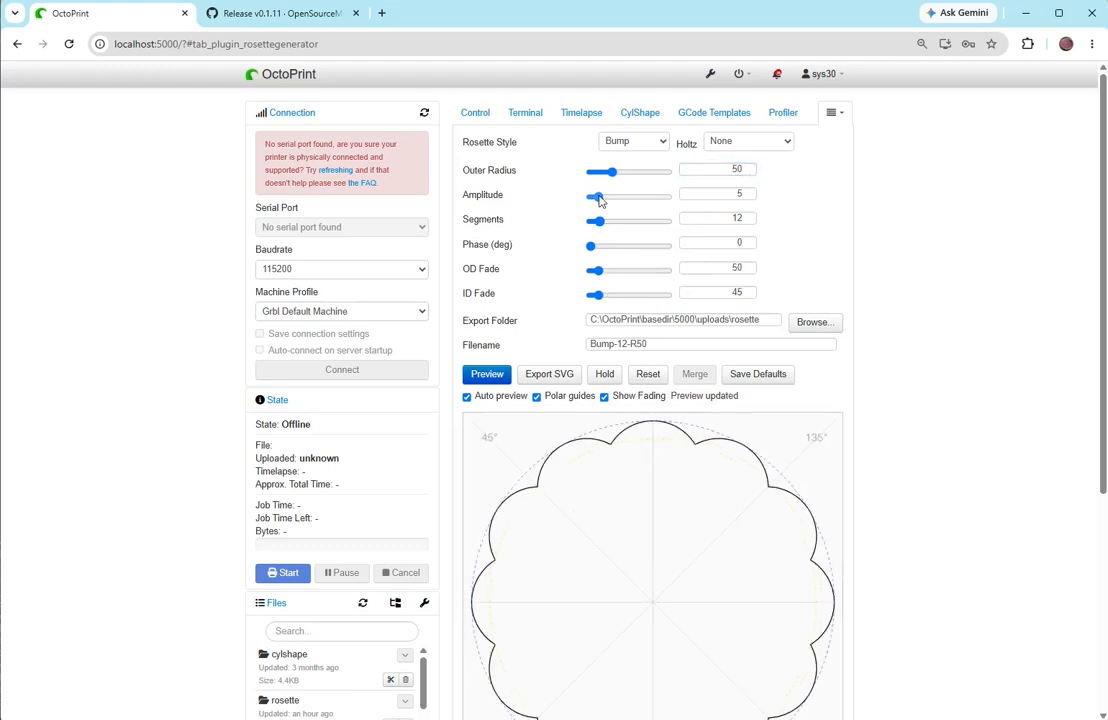
- Set the amplitude to 8, and vary the segment count and phase before returning them to 12 and 0 degrees
drag(600, 201, 636, 205)
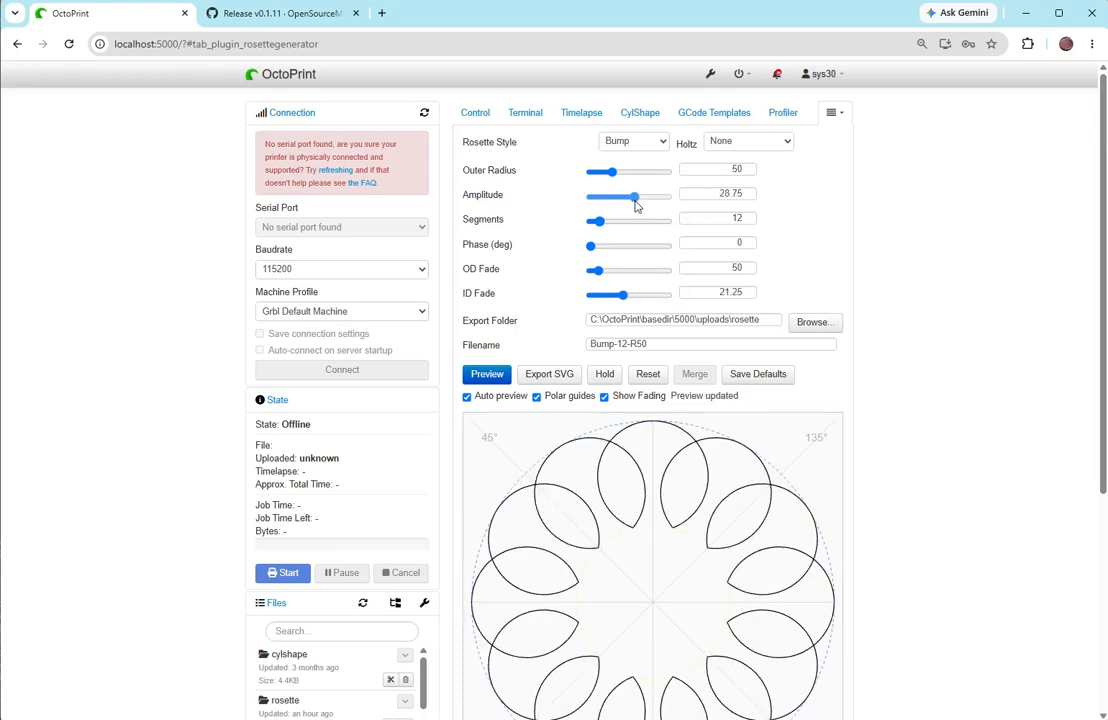
drag(636, 205, 604, 198)
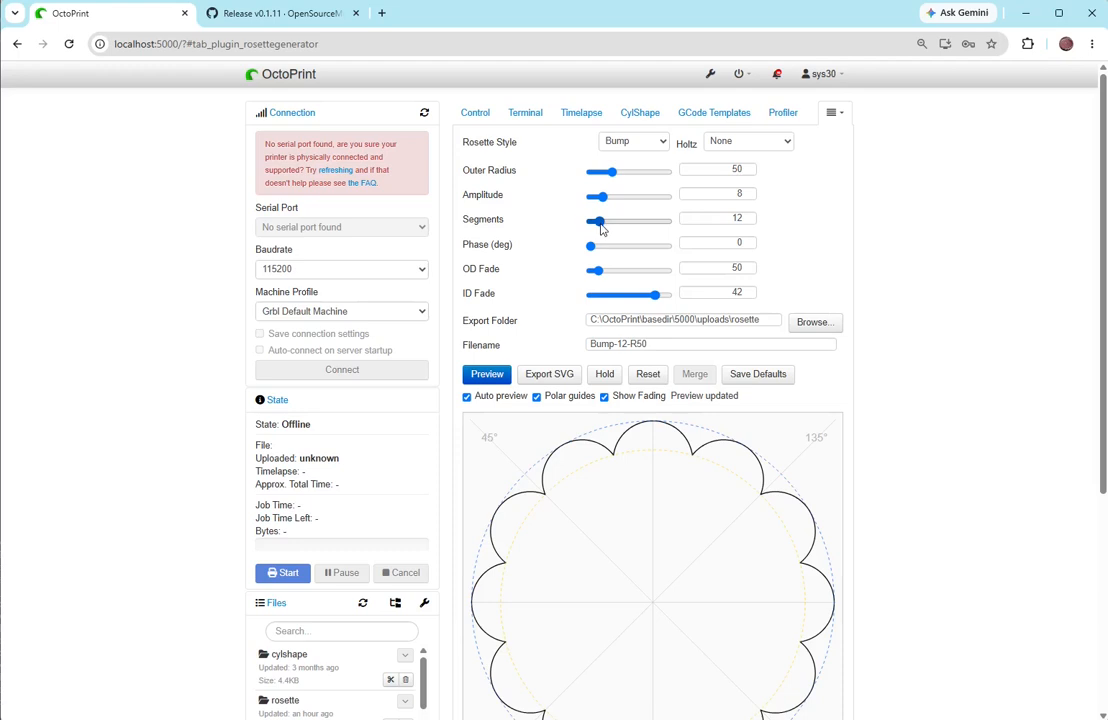
drag(601, 229, 594, 221)
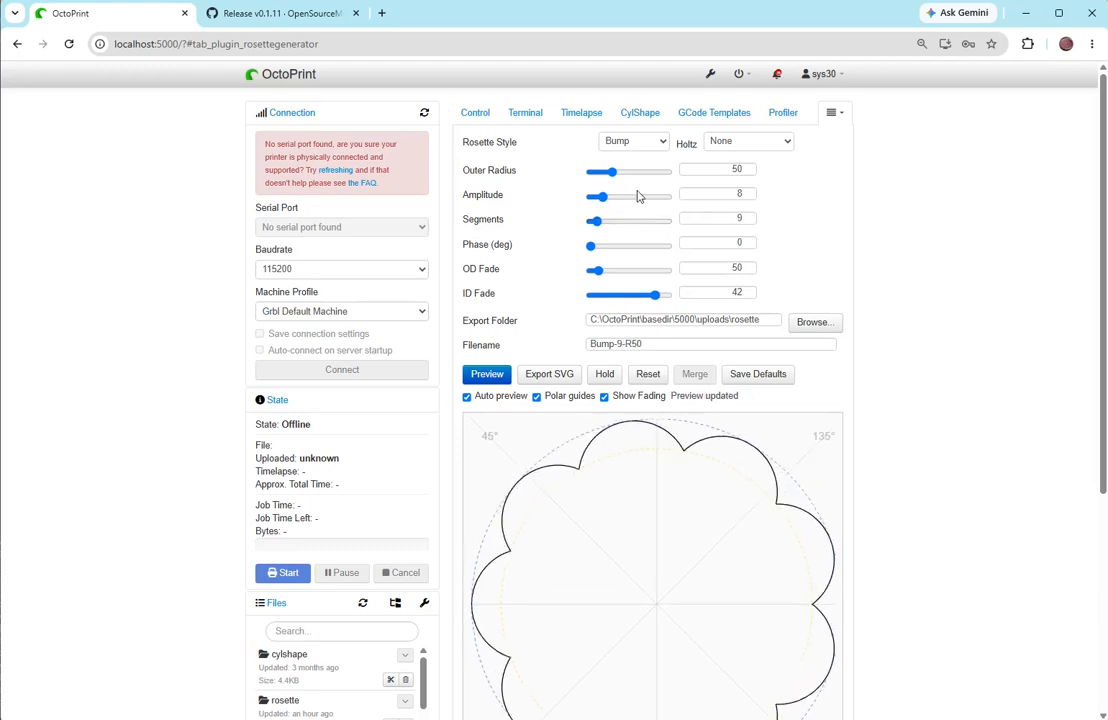
click(748, 215)
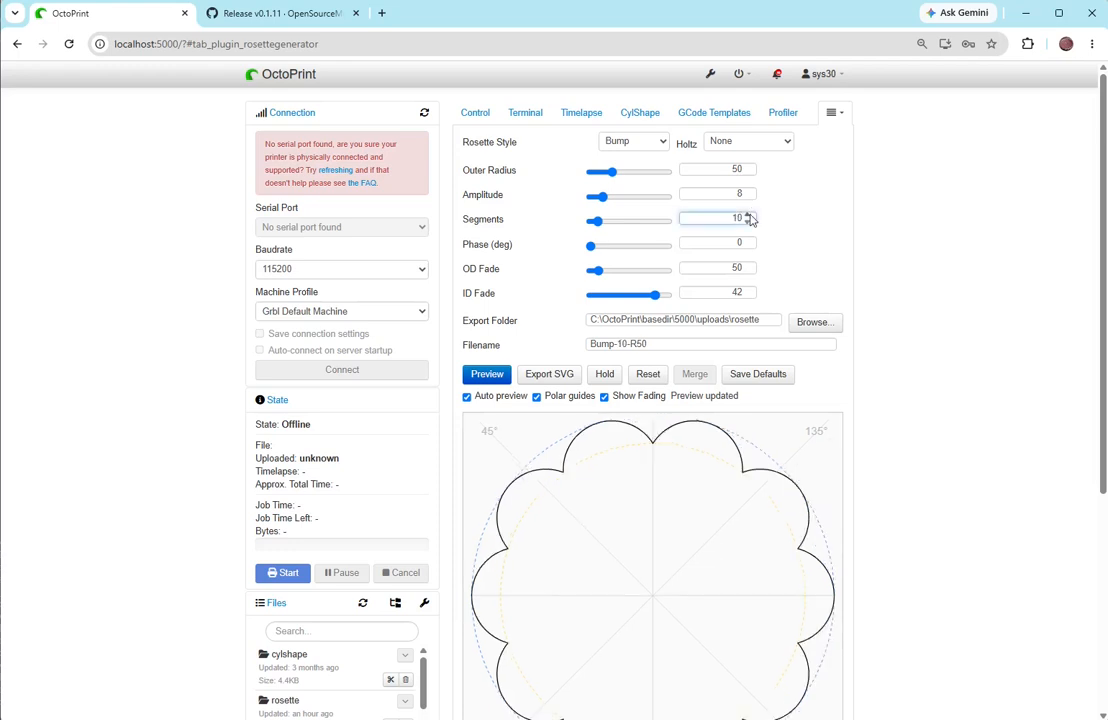
click(747, 215)
click(747, 215)
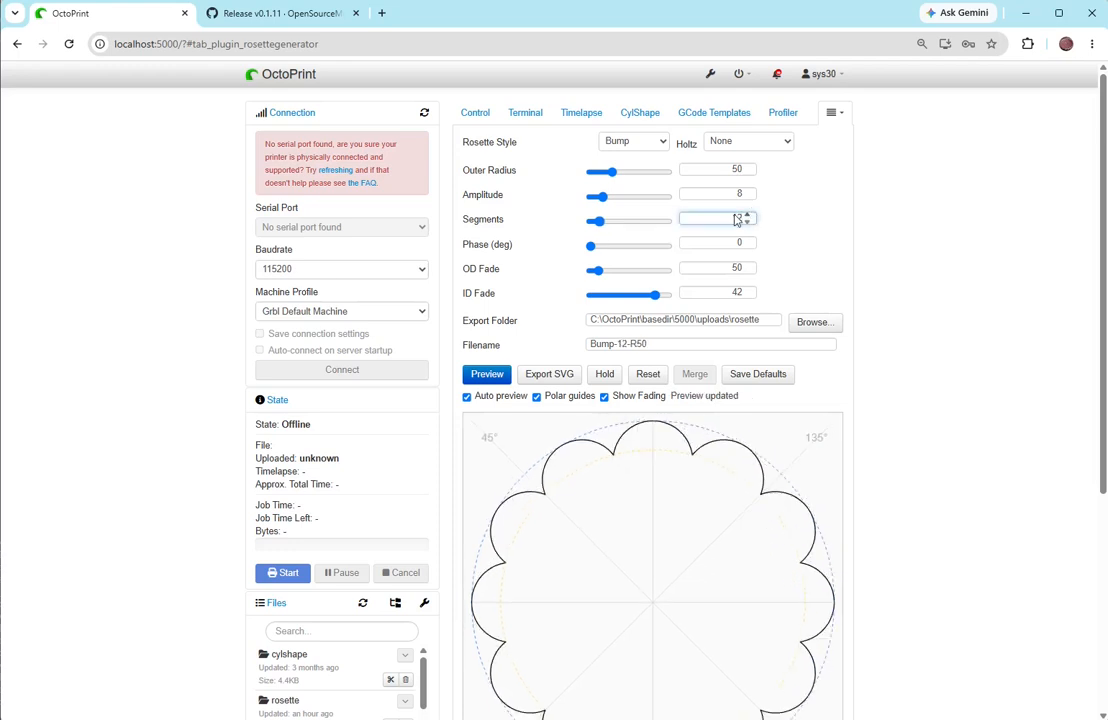
mouse_move(590, 247)
mouse_down()
mouse_move(608, 252)
mouse_move(586, 249)
mouse_up()
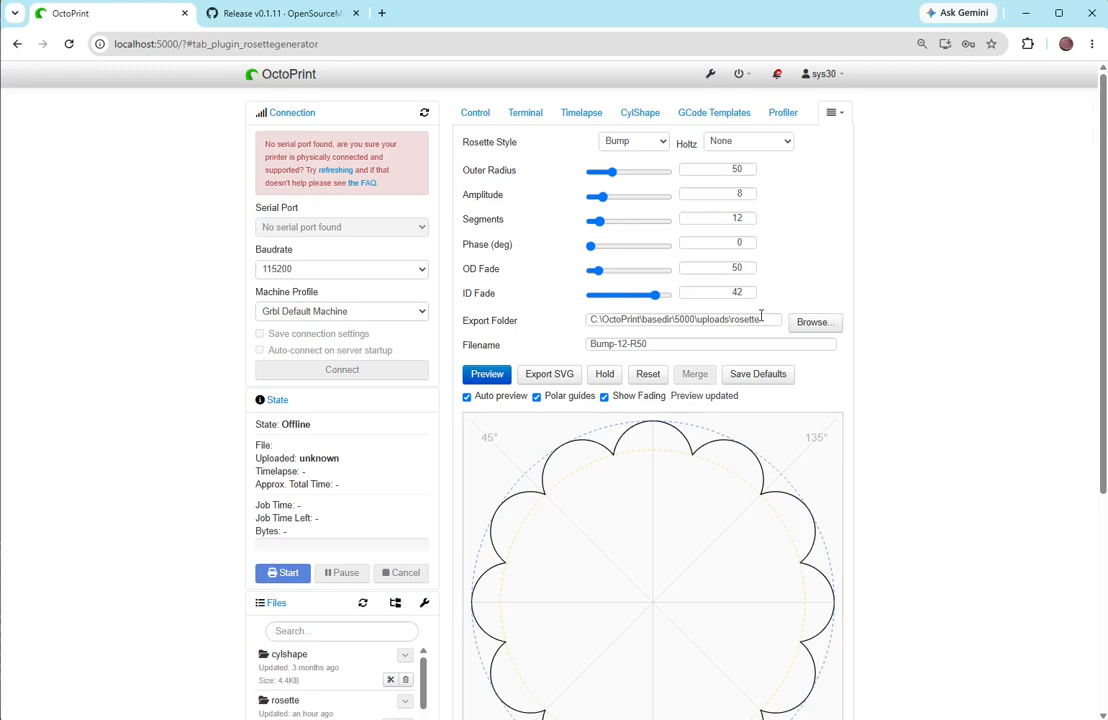
- Check the export folder path without changing it, and export the rosette as an SVG with the filename ___Bump-12-R50
click(811, 322)
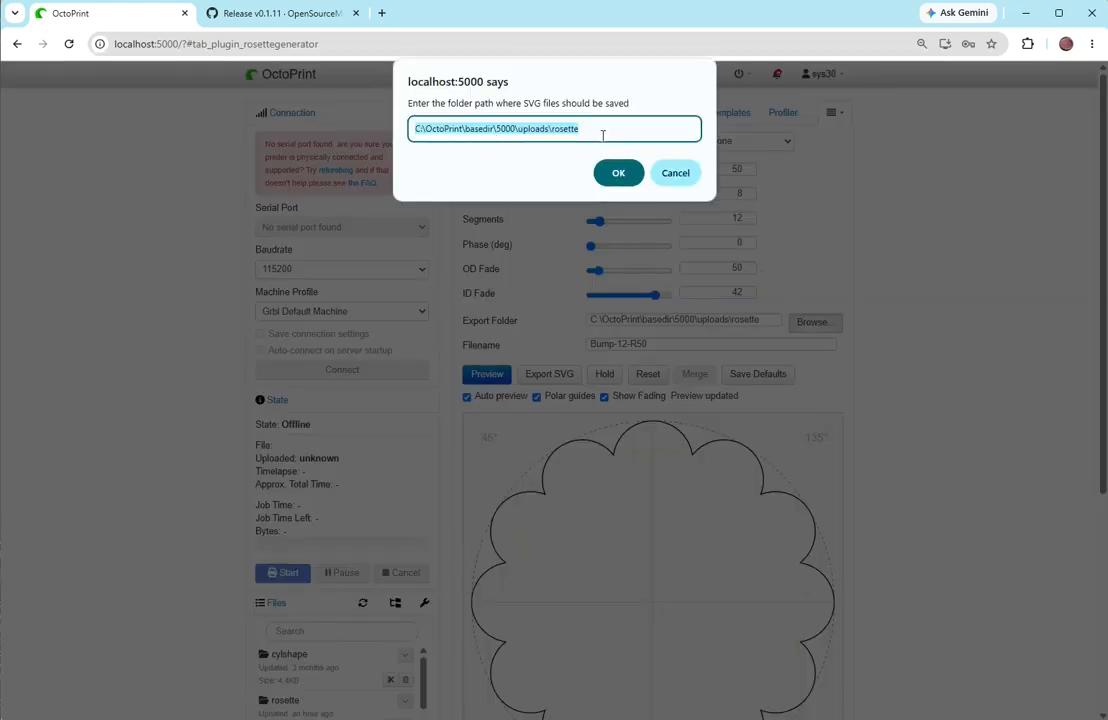
click(675, 173)
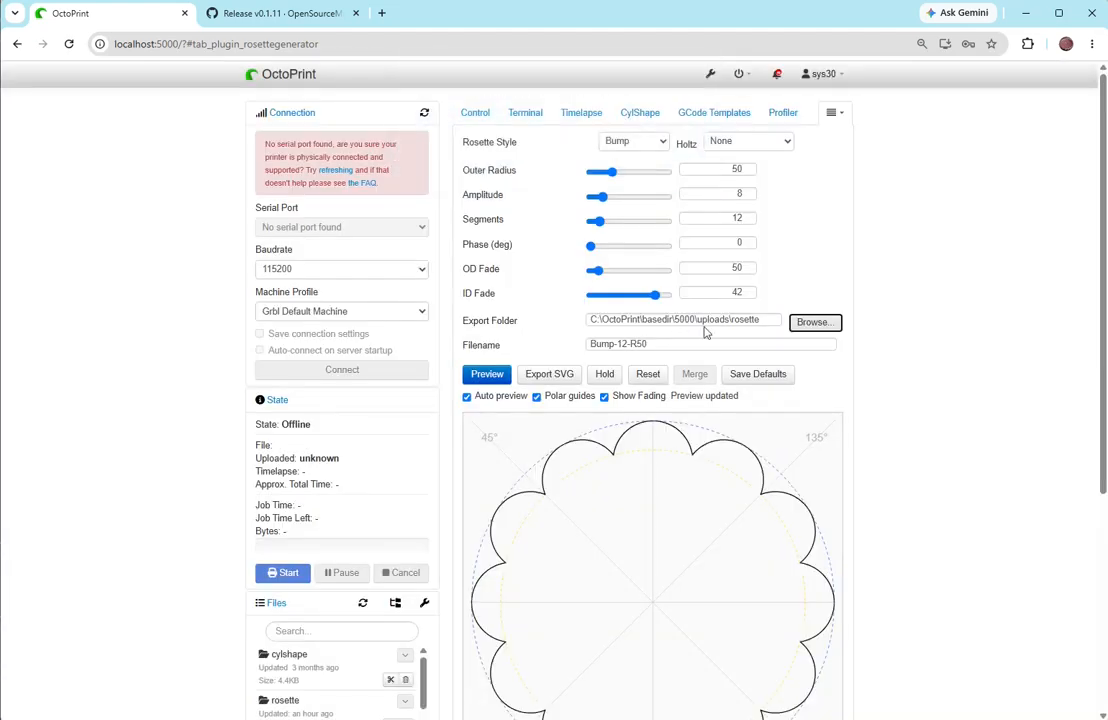
click(590, 343)
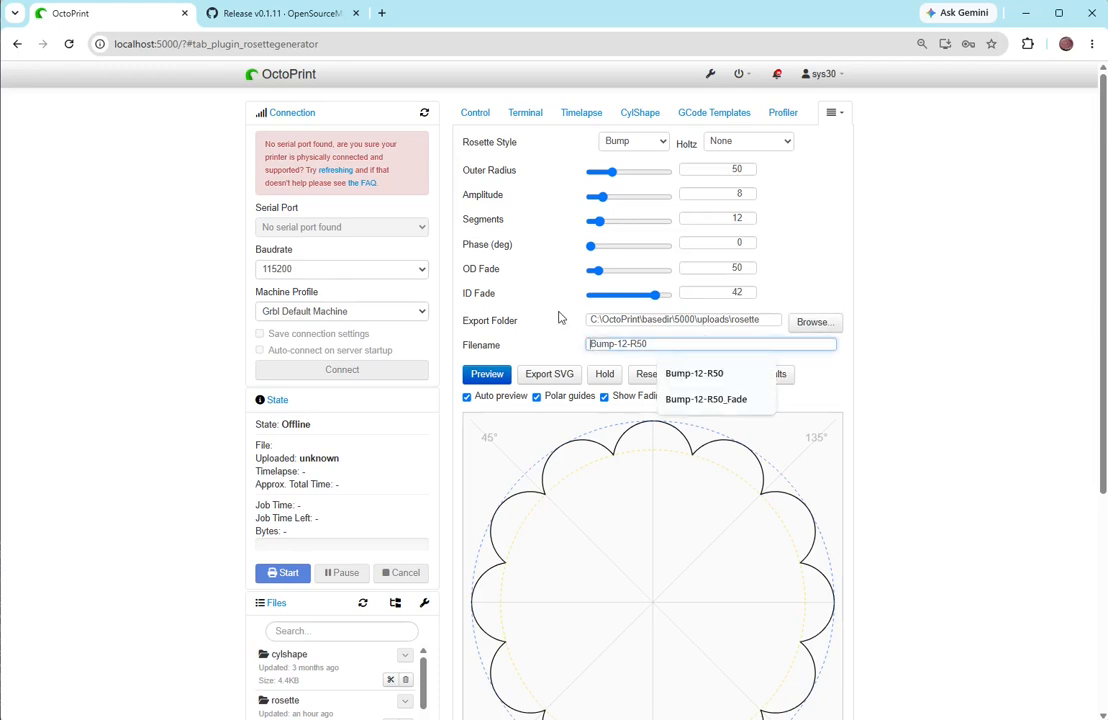
text(___)
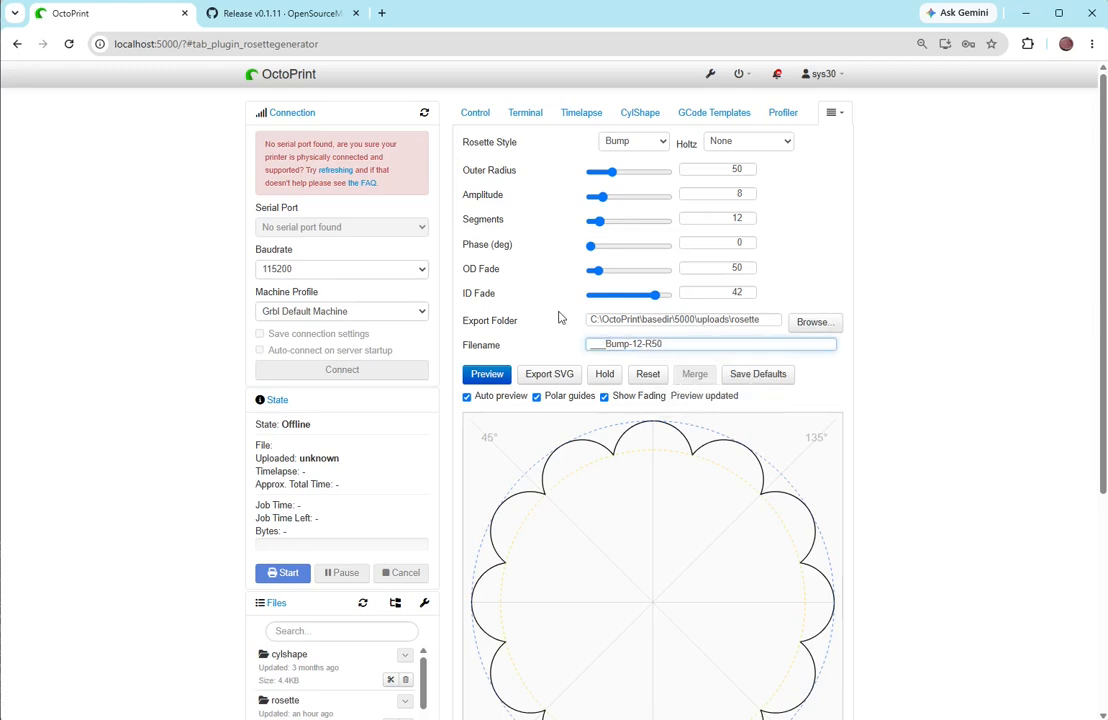
click(558, 374)
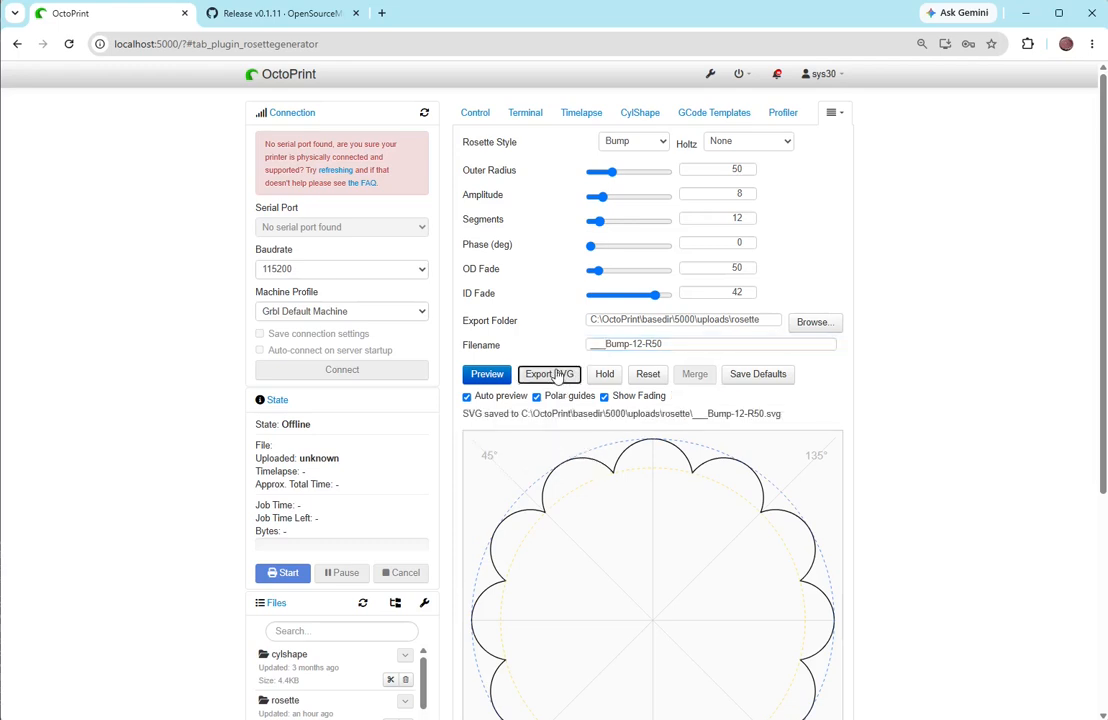
- Open the Rose Engine page and load ___Bump-12-R50.svg as the rock rosette
click(831, 112)
click(770, 139)
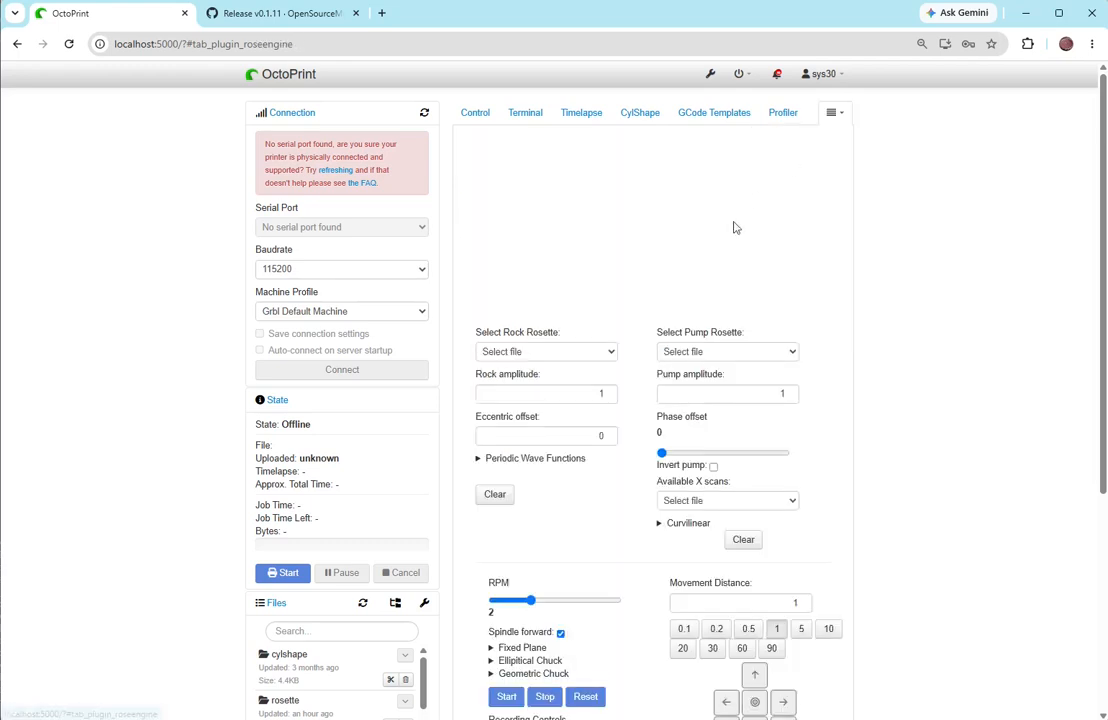
click(530, 357)
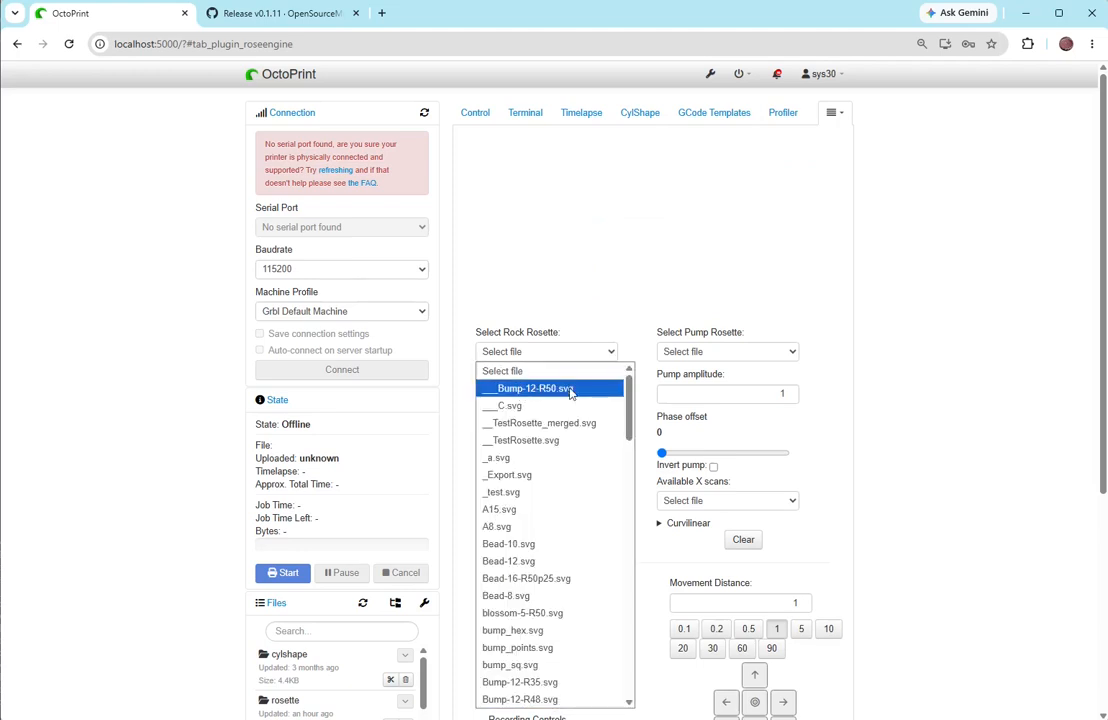
click(558, 388)
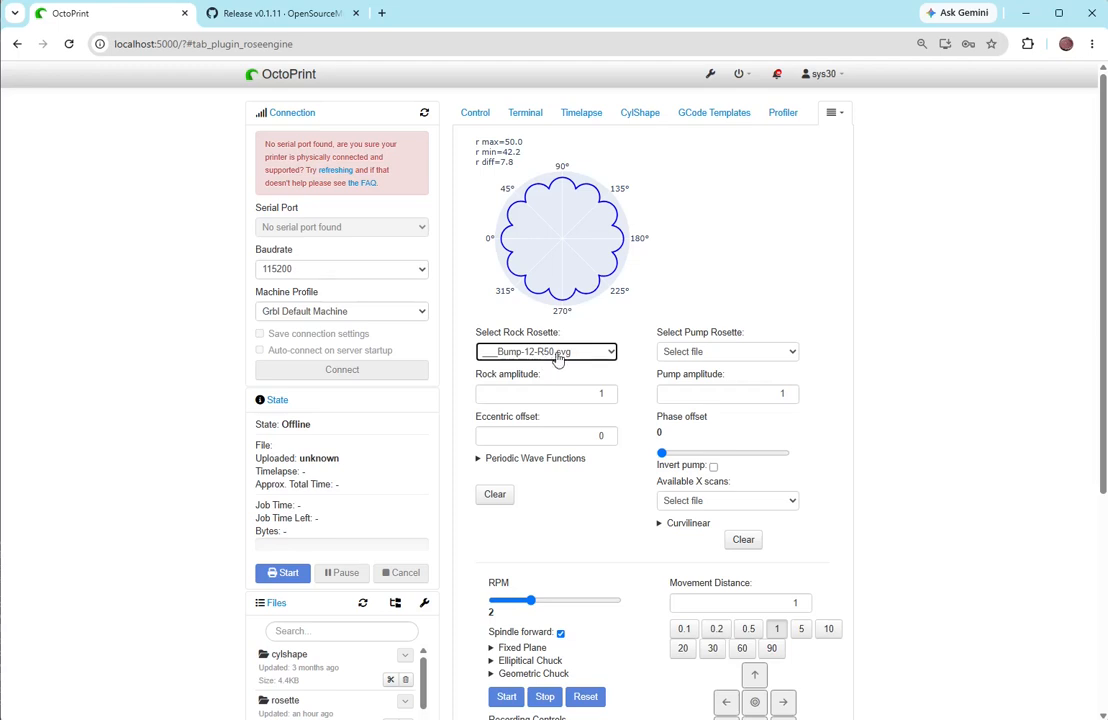
- Return to the Rosette Generator, set the outer radius to 50 and the amplitude to 3.25, and hold the Bump rosette
click(833, 113)
click(808, 155)
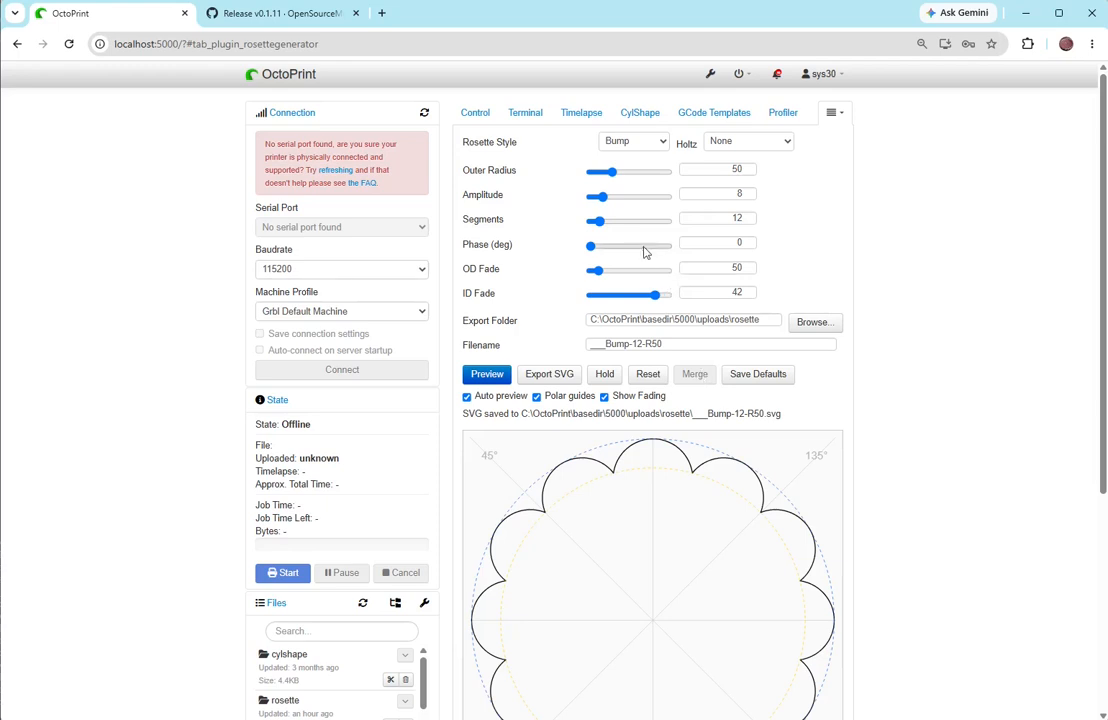
drag(611, 176, 612, 176)
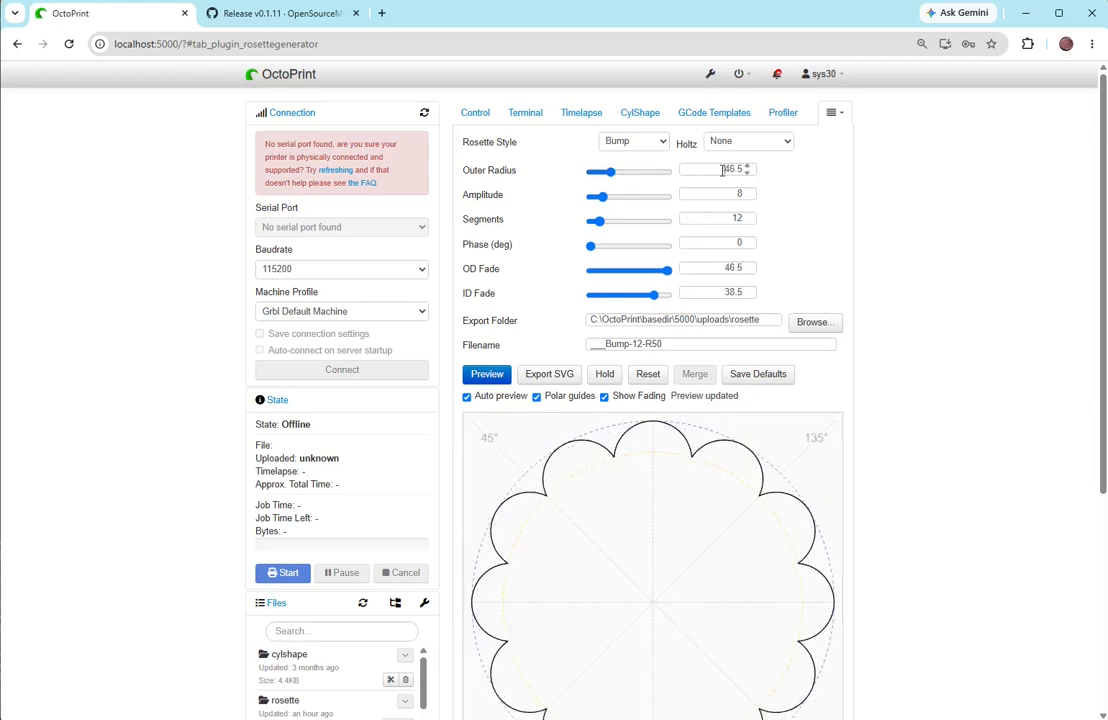
drag(724, 171, 765, 174)
text(50)
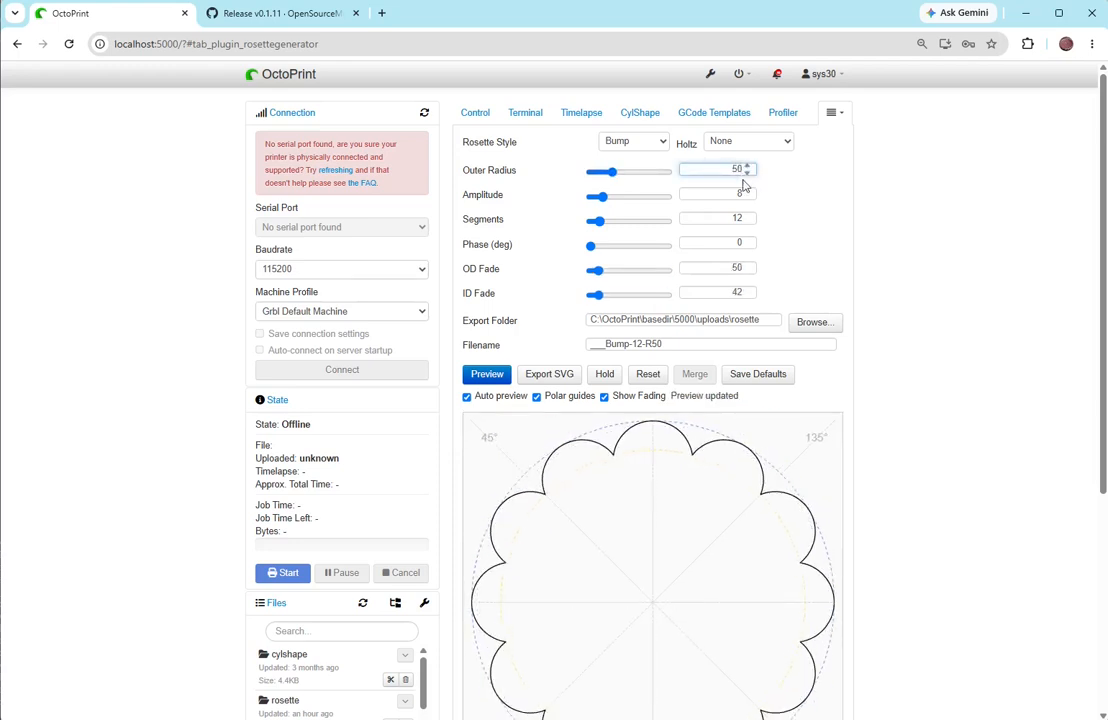
drag(601, 201, 596, 199)
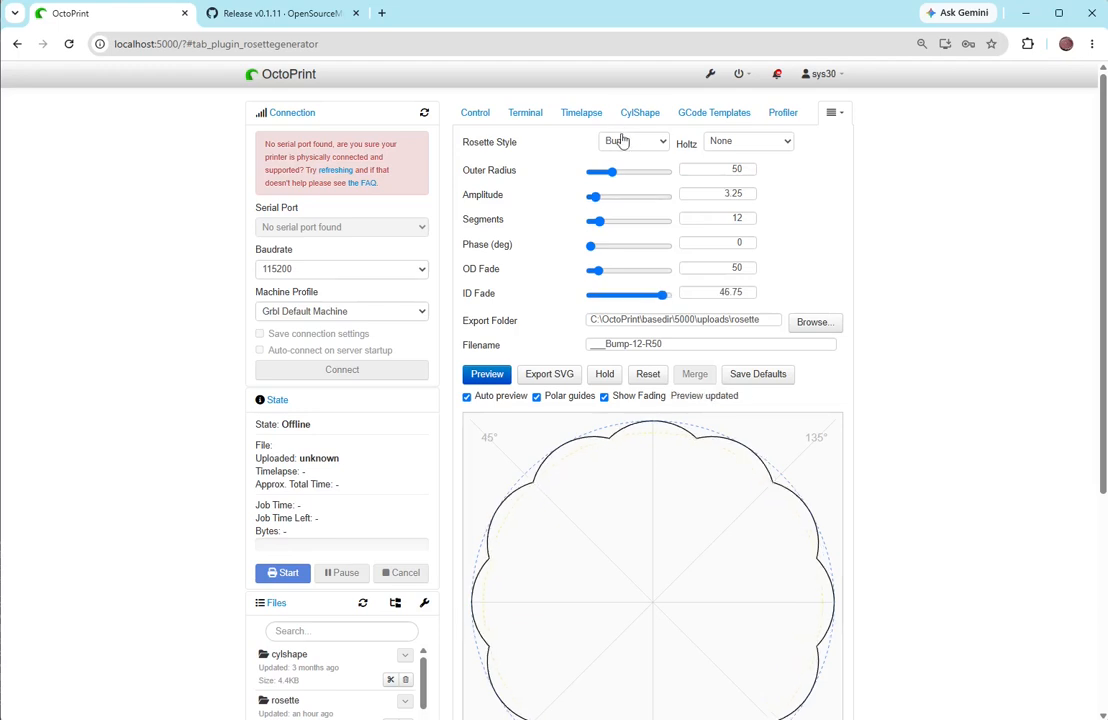
click(607, 375)
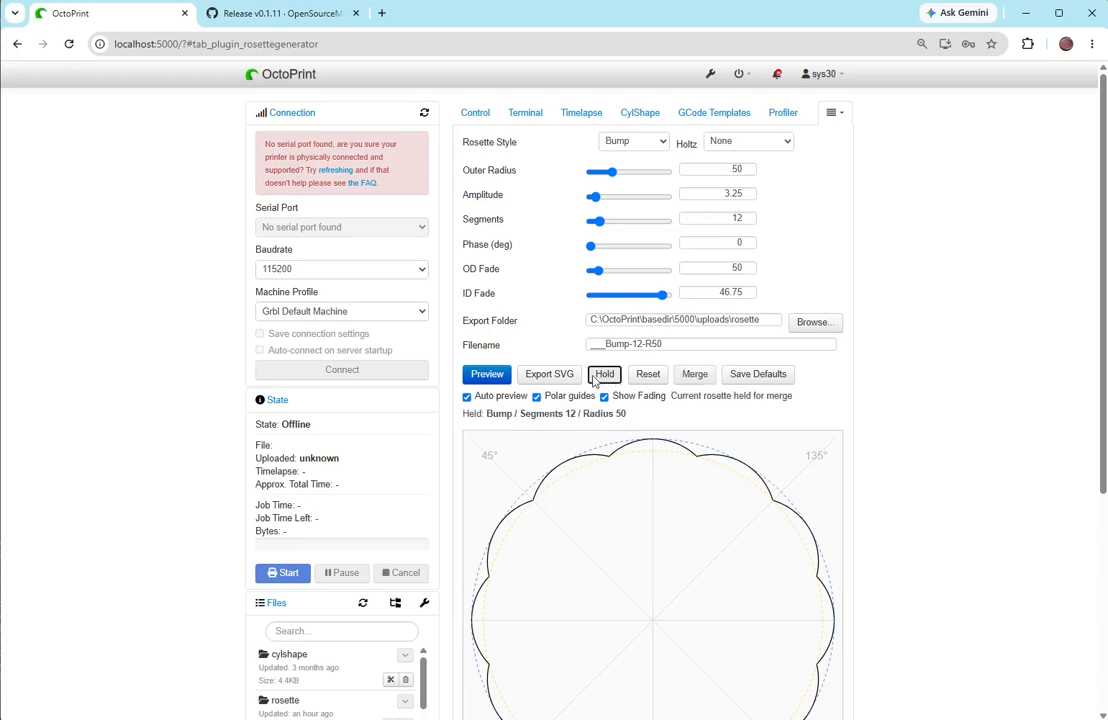
- Change the rosette style to Dip, keep the phase at 0, and merge it with the held Bump rosette
click(625, 141)
click(614, 178)
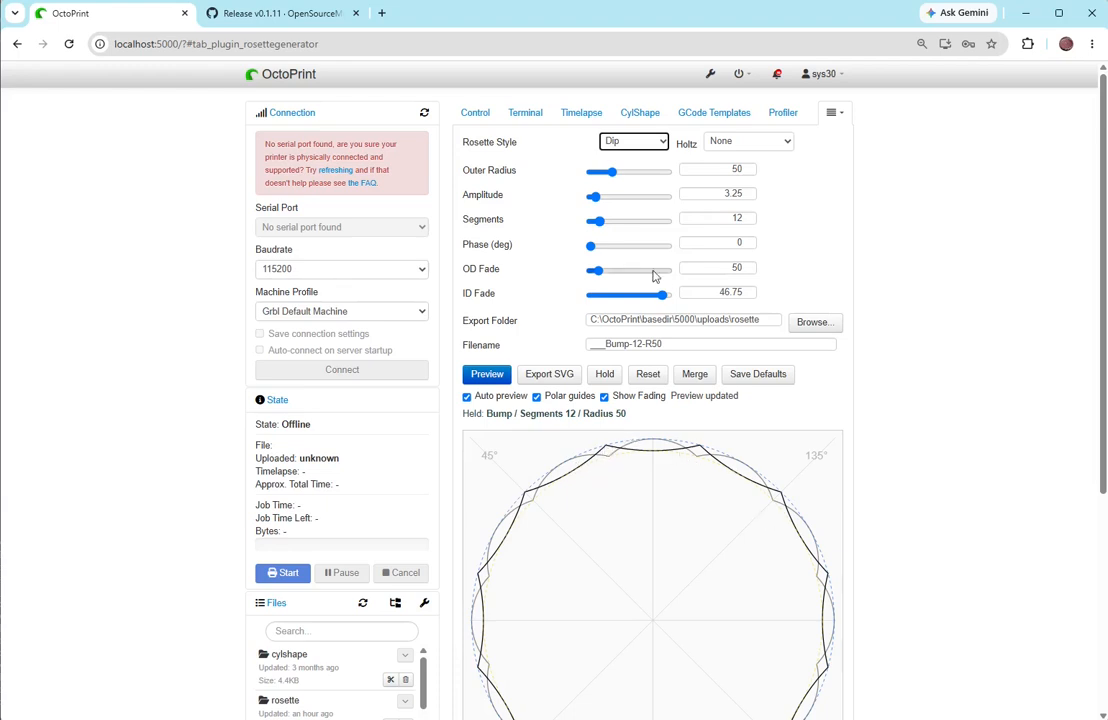
click(591, 248)
mouse_move(590, 247)
mouse_down()
mouse_move(573, 247)
mouse_move(640, 255)
mouse_move(590, 259)
mouse_move(586, 247)
mouse_up()
click(692, 376)
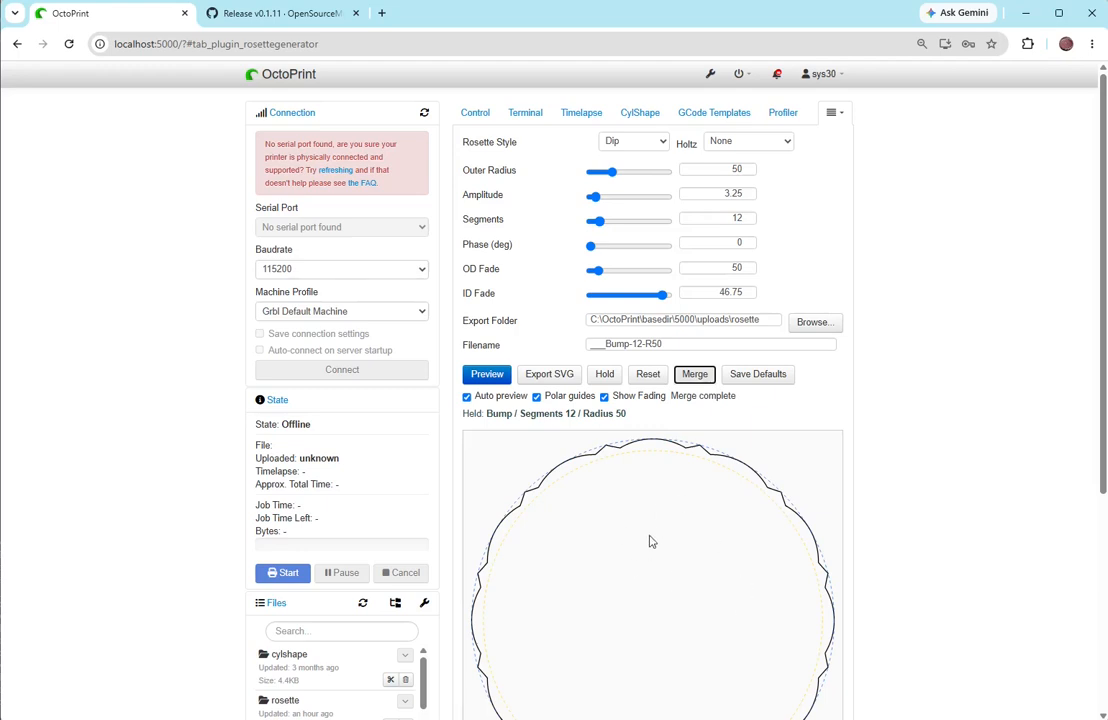
- Export the merged rosette as an SVG with the filename ___Bump-12-R50_merge
click(605, 343)
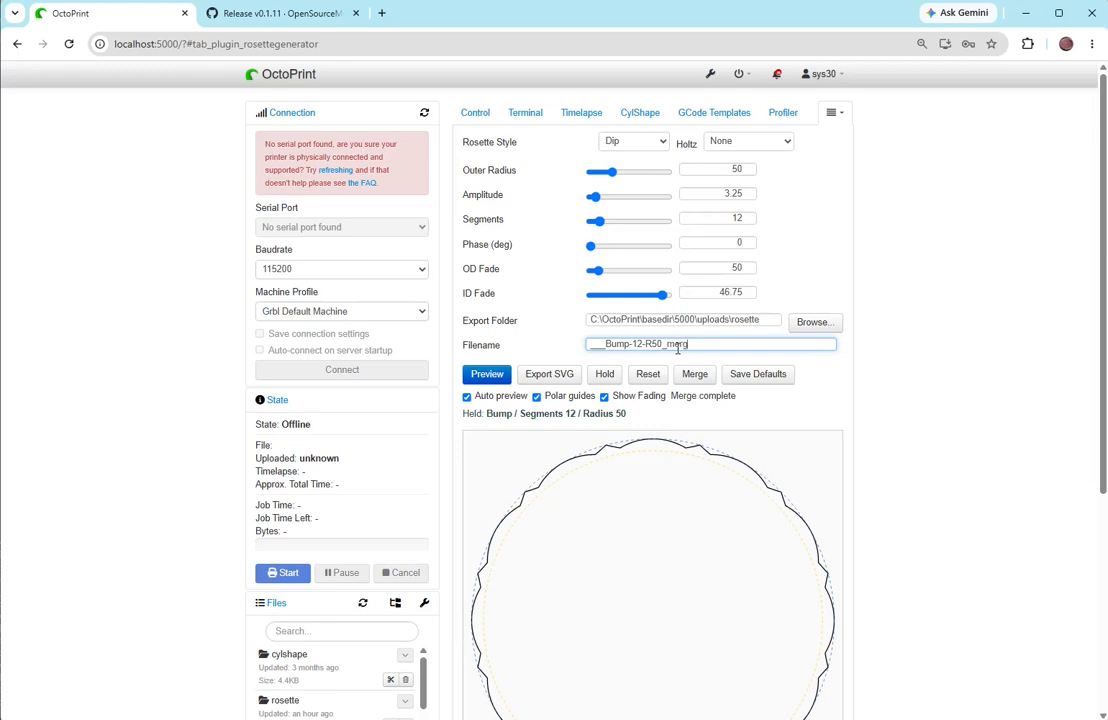
text(e)
click(540, 374)
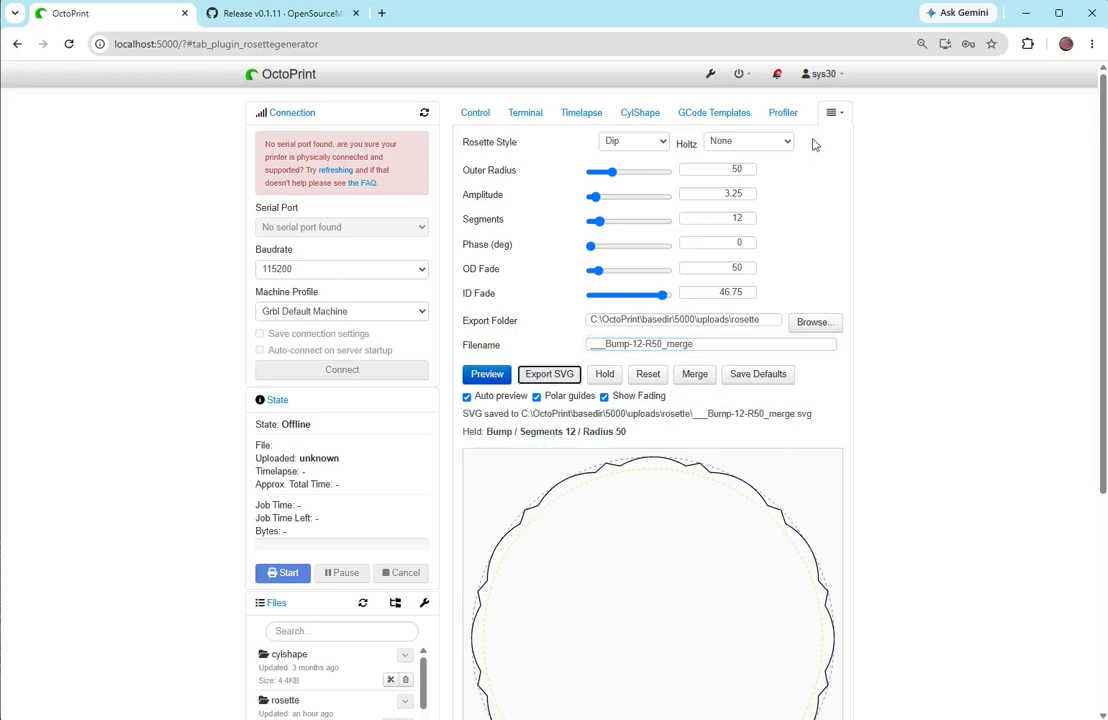
- Return to the Rose Engine page and load ___Bump-12-R50_merge.svg as the rock rosette
click(832, 112)
click(806, 140)
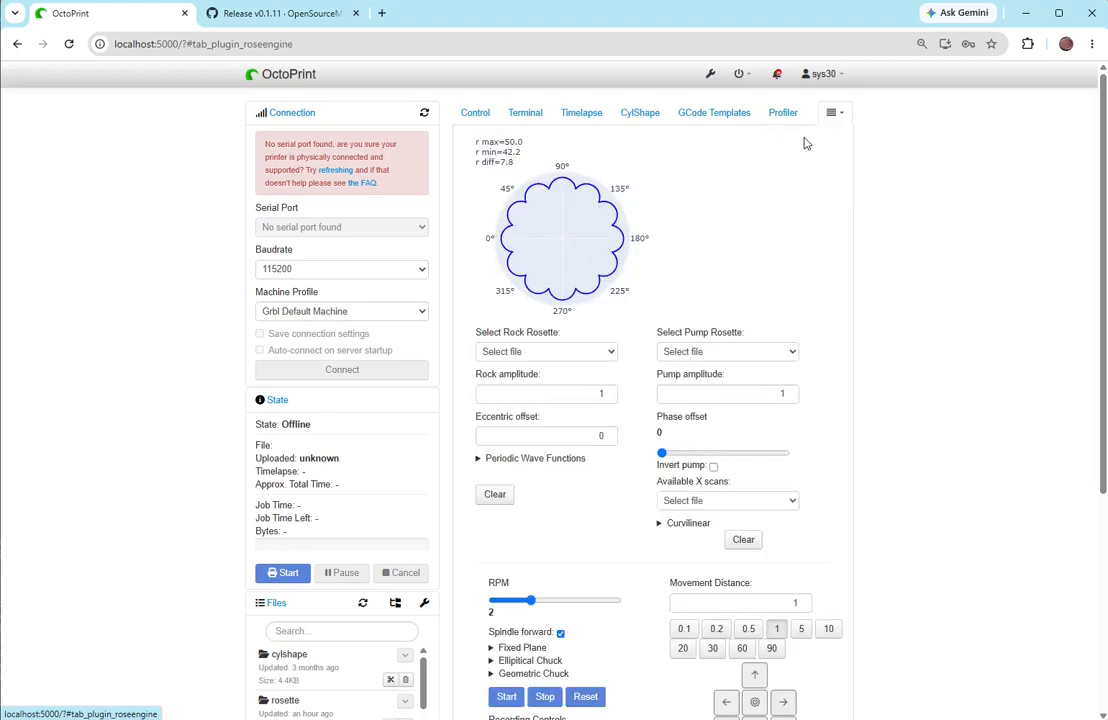
click(557, 352)
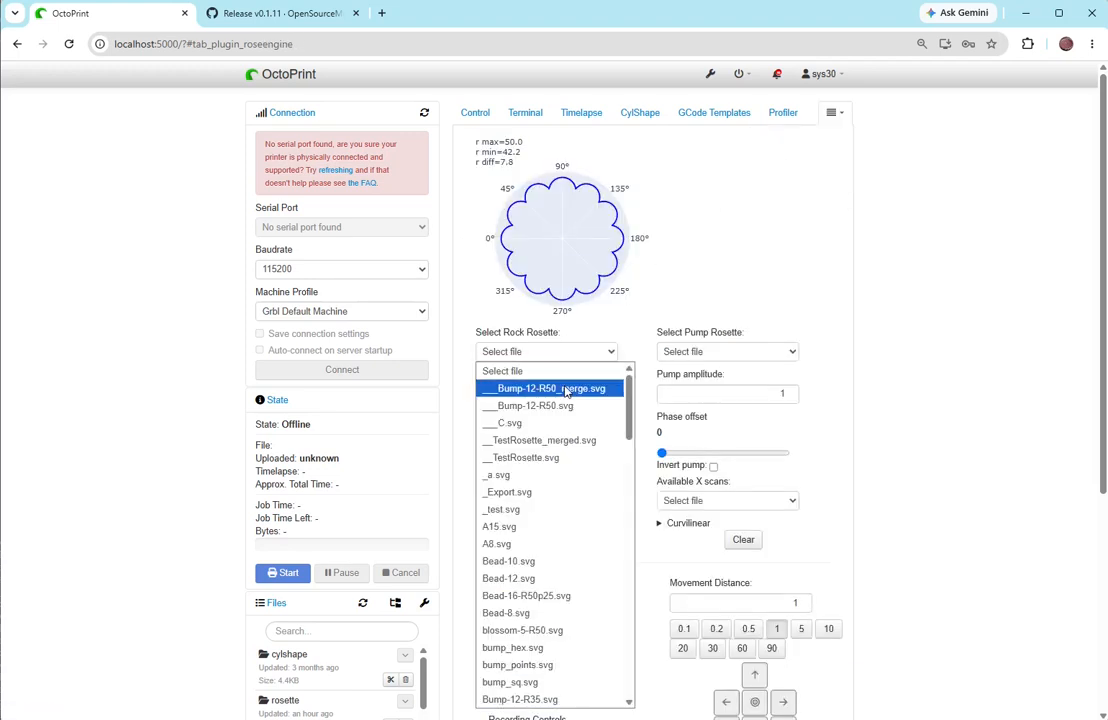
click(566, 389)
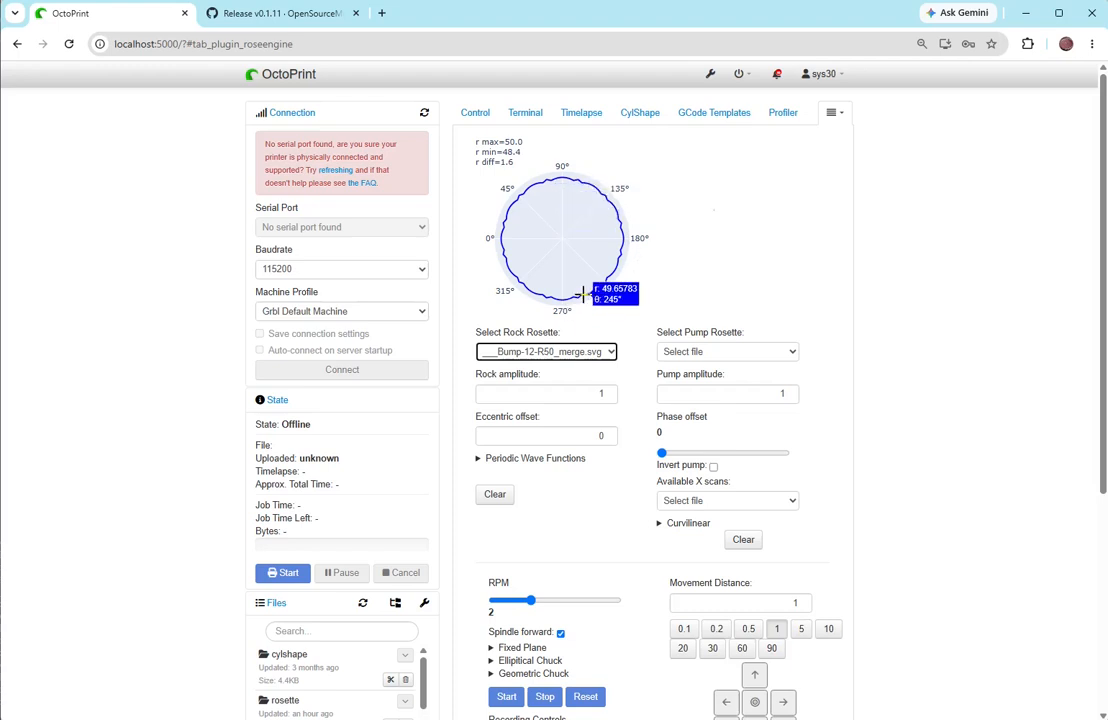
- Return to the Rosette Generator and reset the rosette settings to their defaults
click(834, 112)
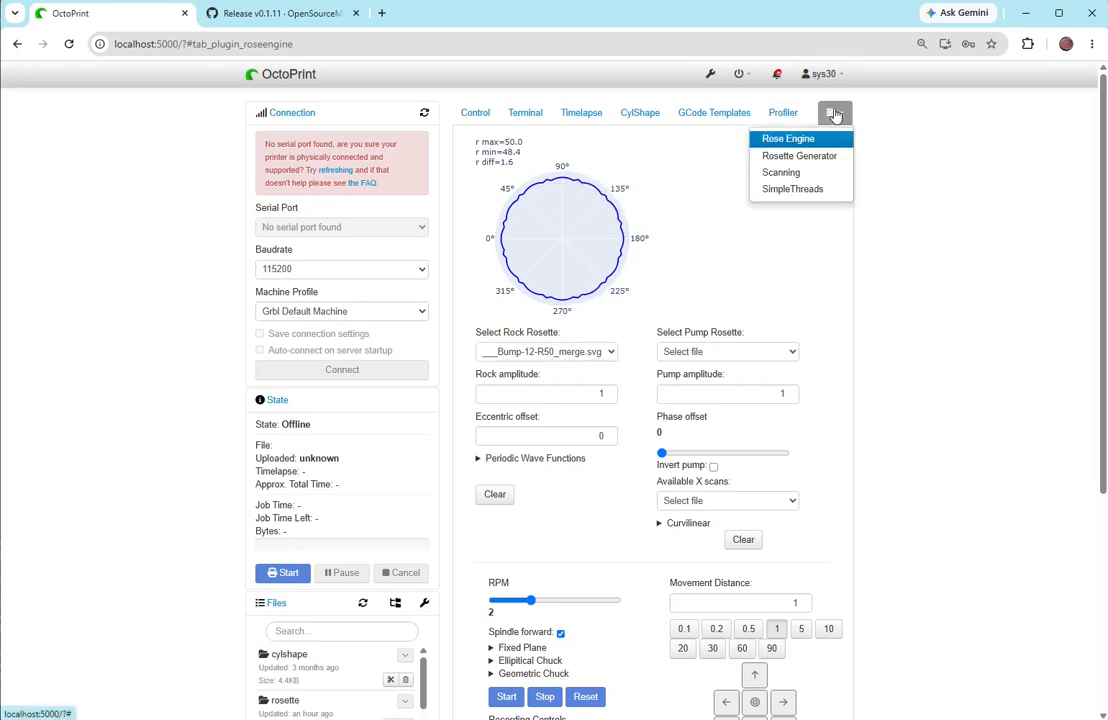
click(800, 156)
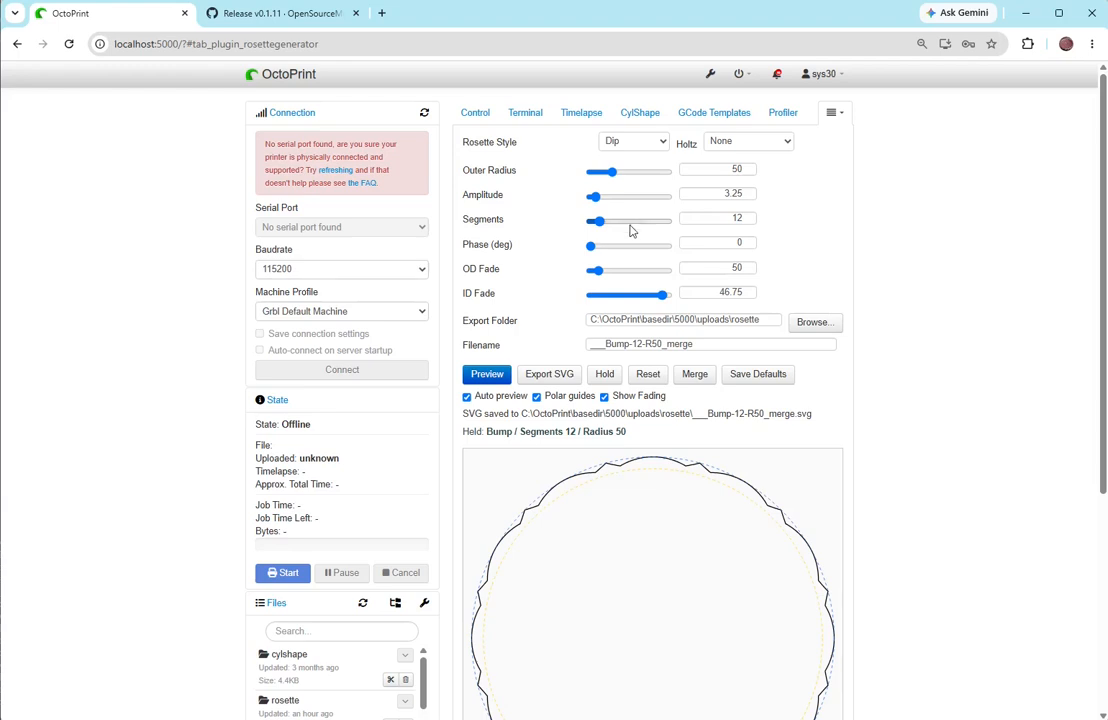
click(648, 374)
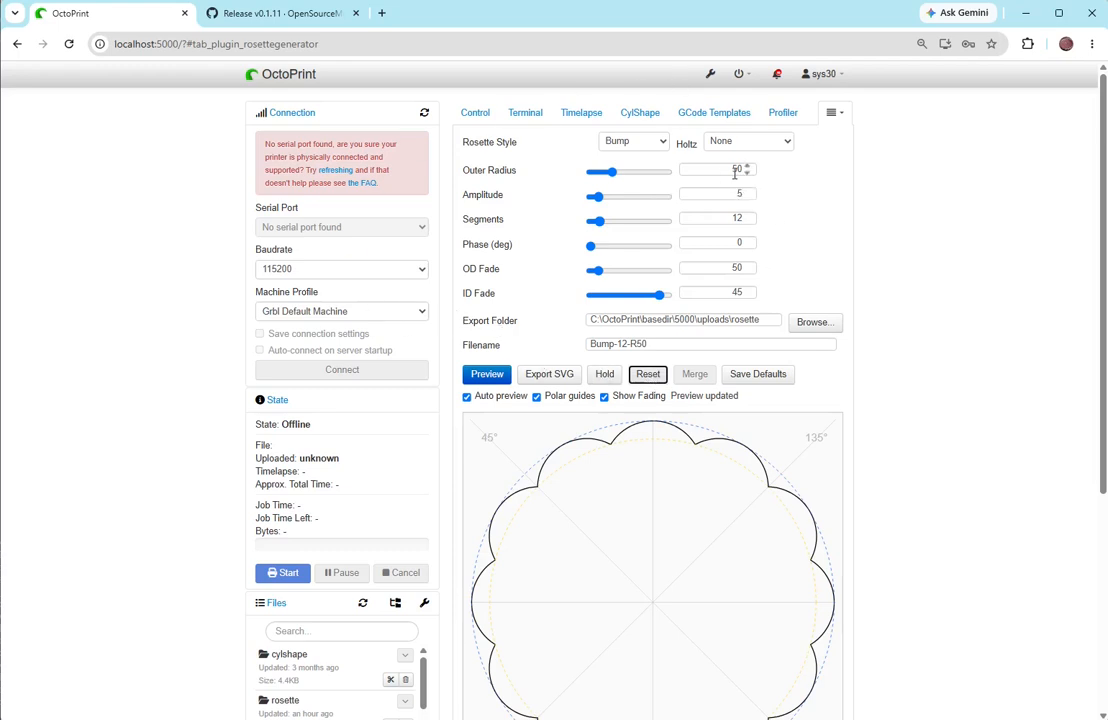
- Set the outer radius to 40 and the amplitude to 3, and save these settings as the defaults
drag(733, 172, 749, 172)
text(4)
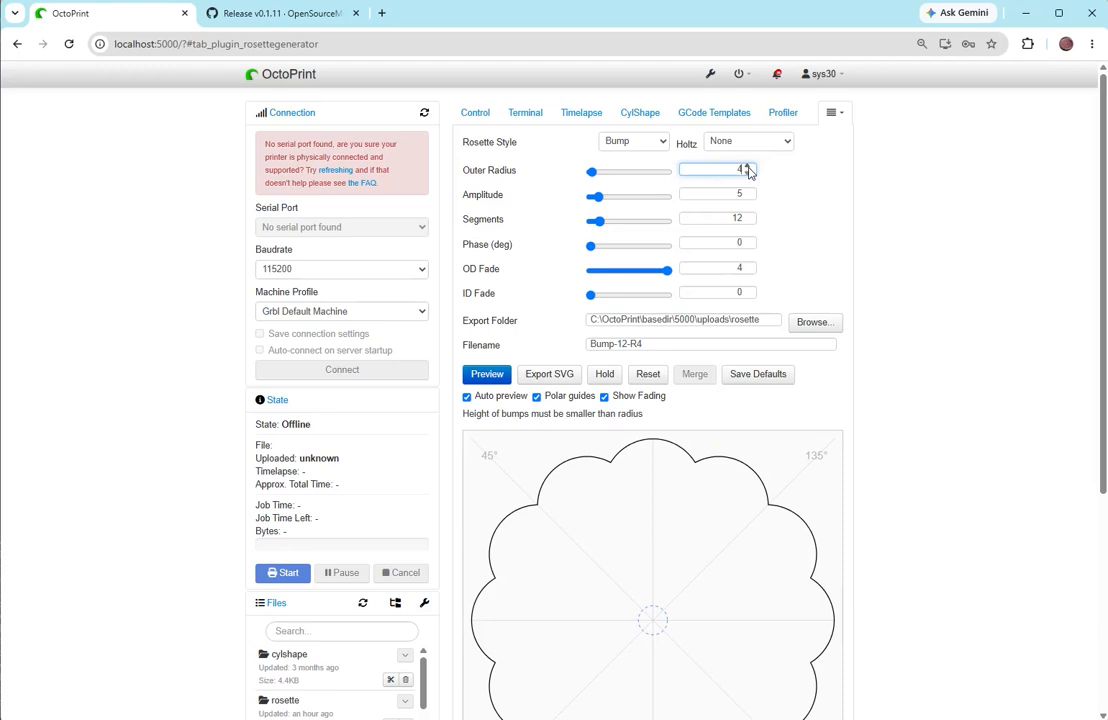
text(0)
key(Tab)
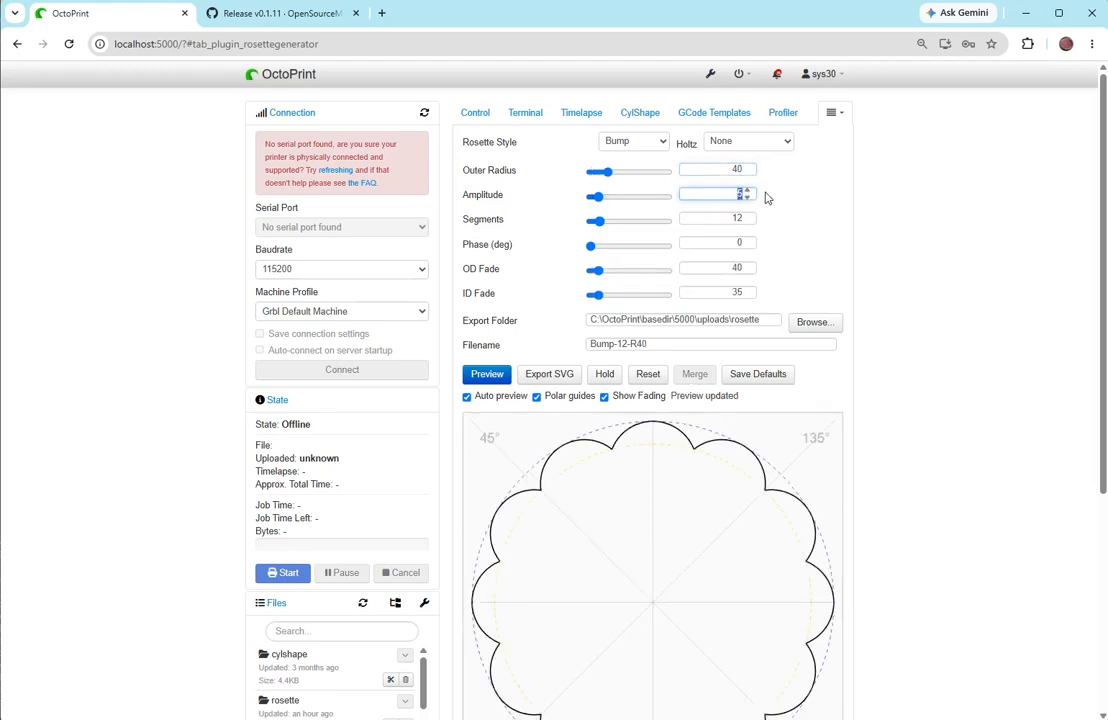
text(3)
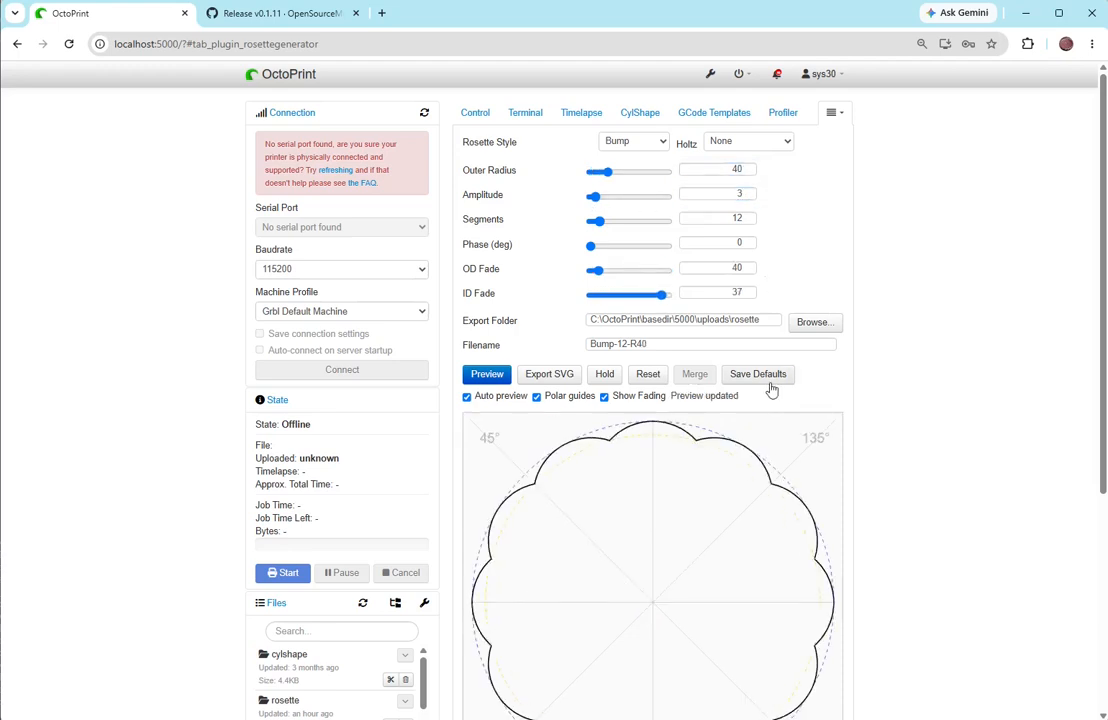
click(765, 381)
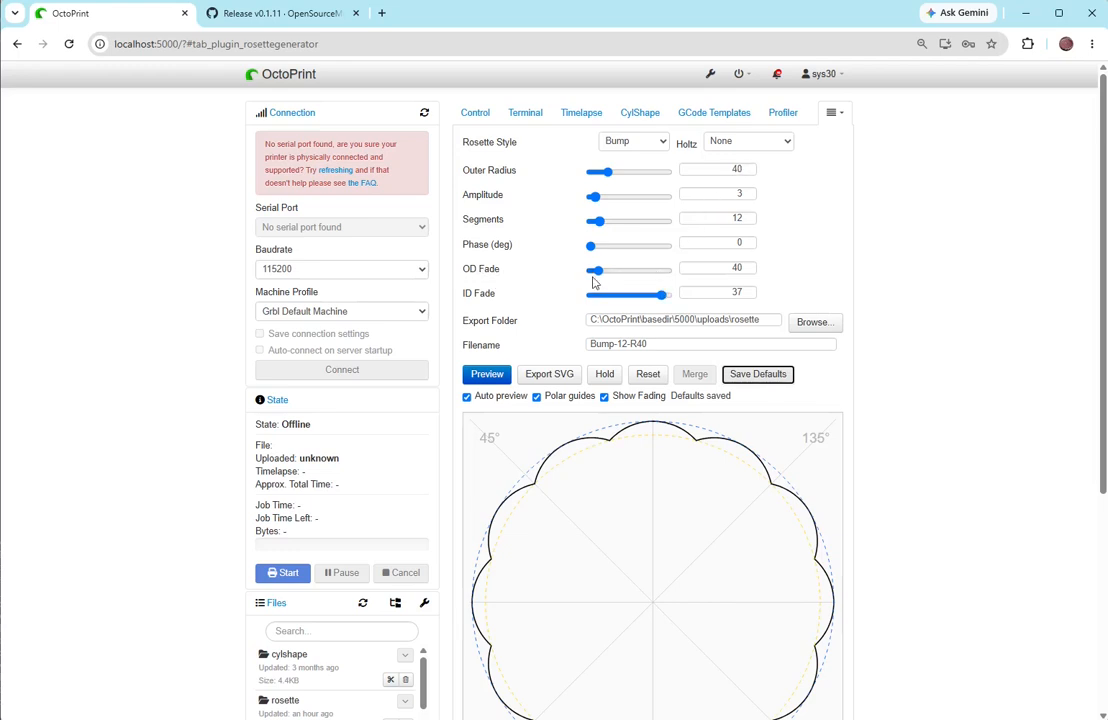
- Try the fading on the Bump rosette with OD Fade 38.75 and ID Fade 37.75, and return the OD Fade to 40
drag(598, 273, 672, 271)
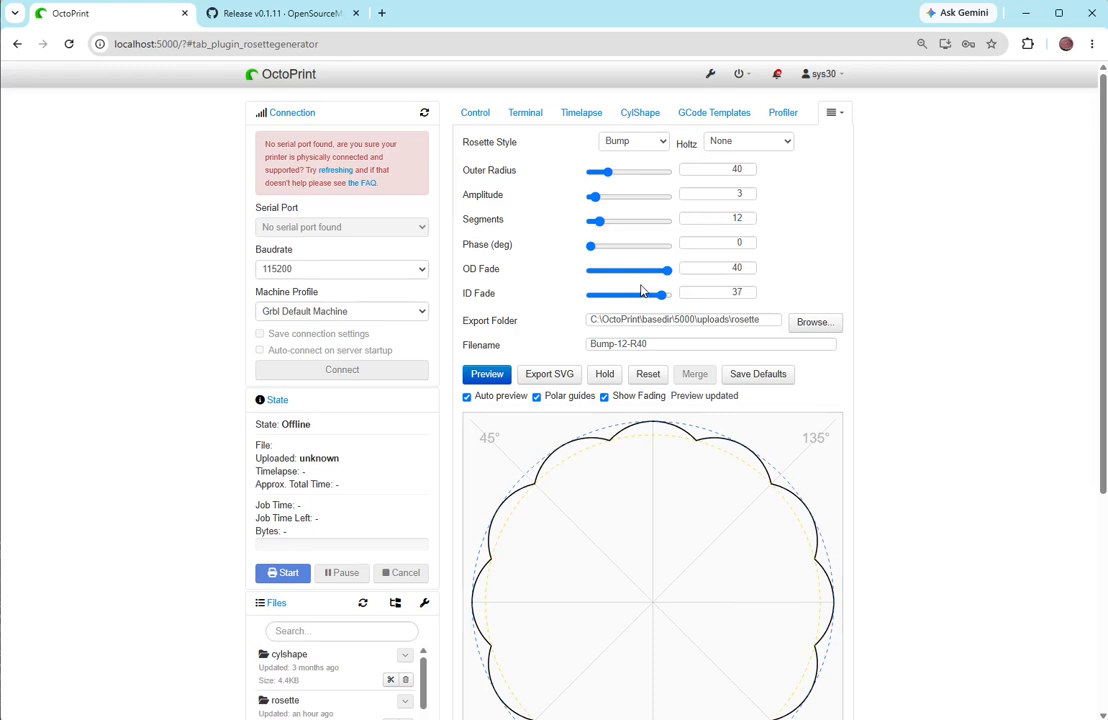
drag(669, 277, 666, 277)
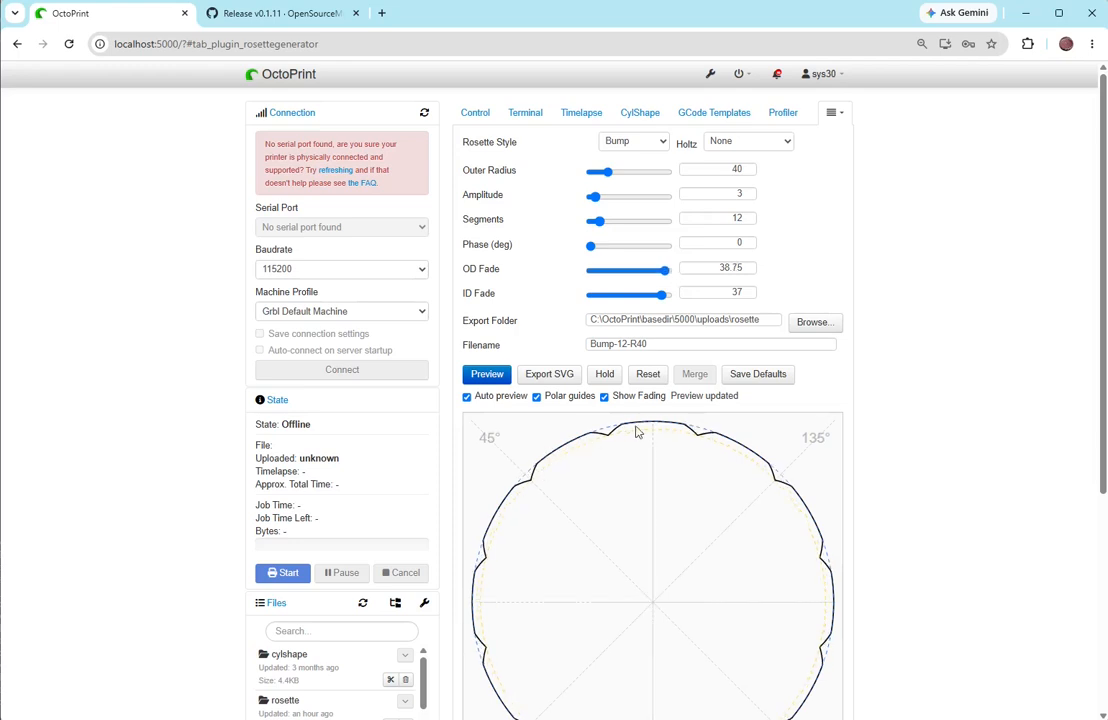
click(663, 298)
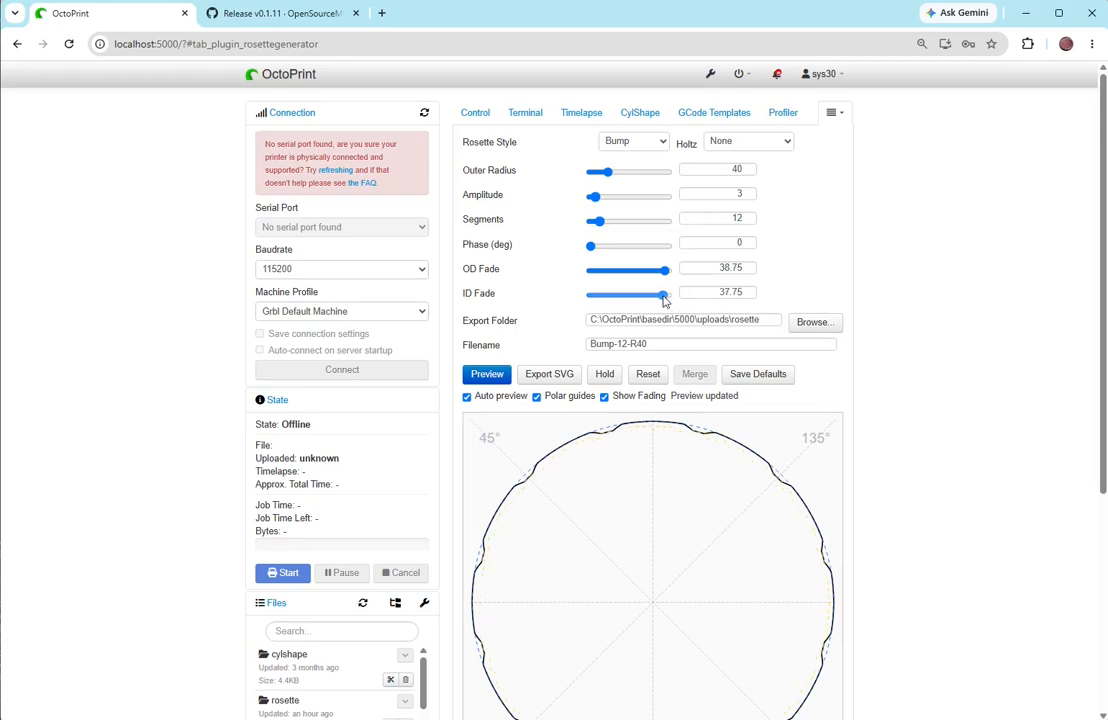
drag(665, 271, 680, 270)
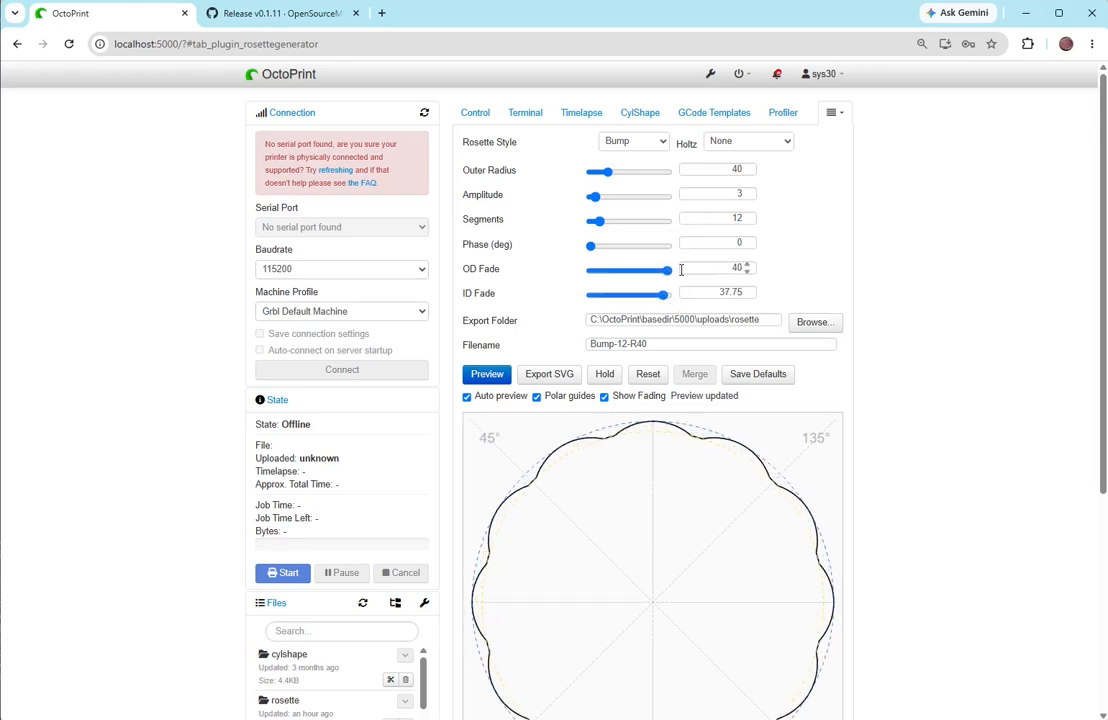
- Set the amplitude to 4.5, the OD Fade to 38.5 and the ID Fade to 31.25, and hold the Bump rosette
mouse_move(594, 197)
mouse_down()
mouse_move(622, 198)
mouse_move(609, 200)
mouse_up()
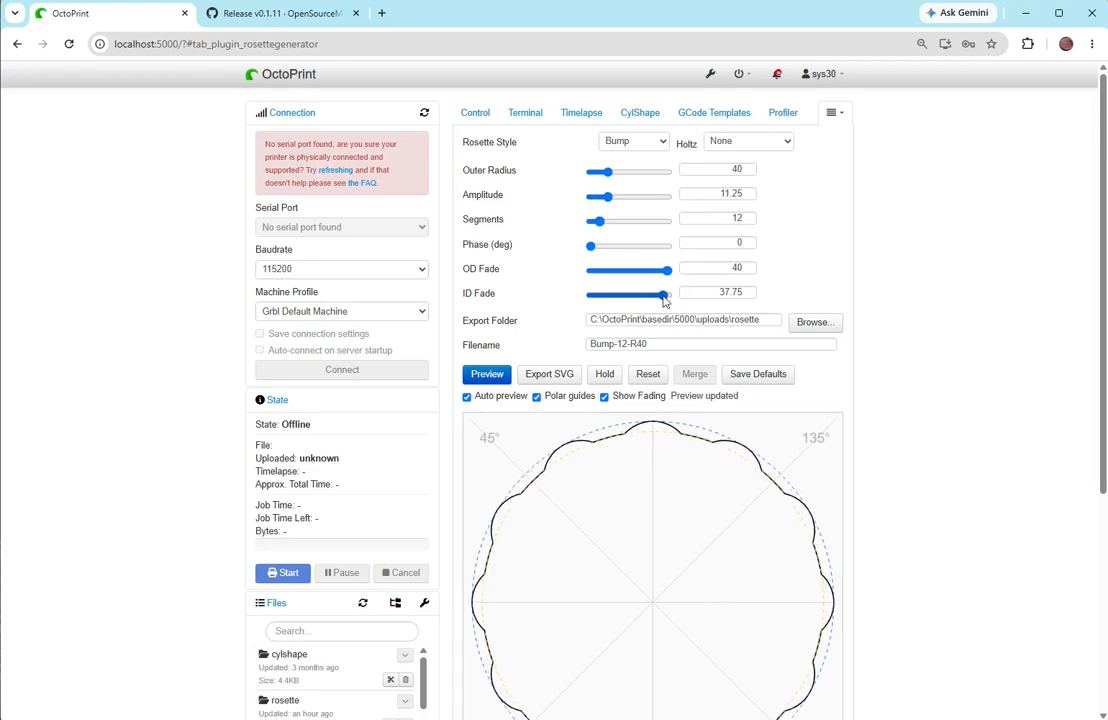
mouse_move(663, 295)
mouse_down()
mouse_move(597, 296)
mouse_move(643, 296)
mouse_up()
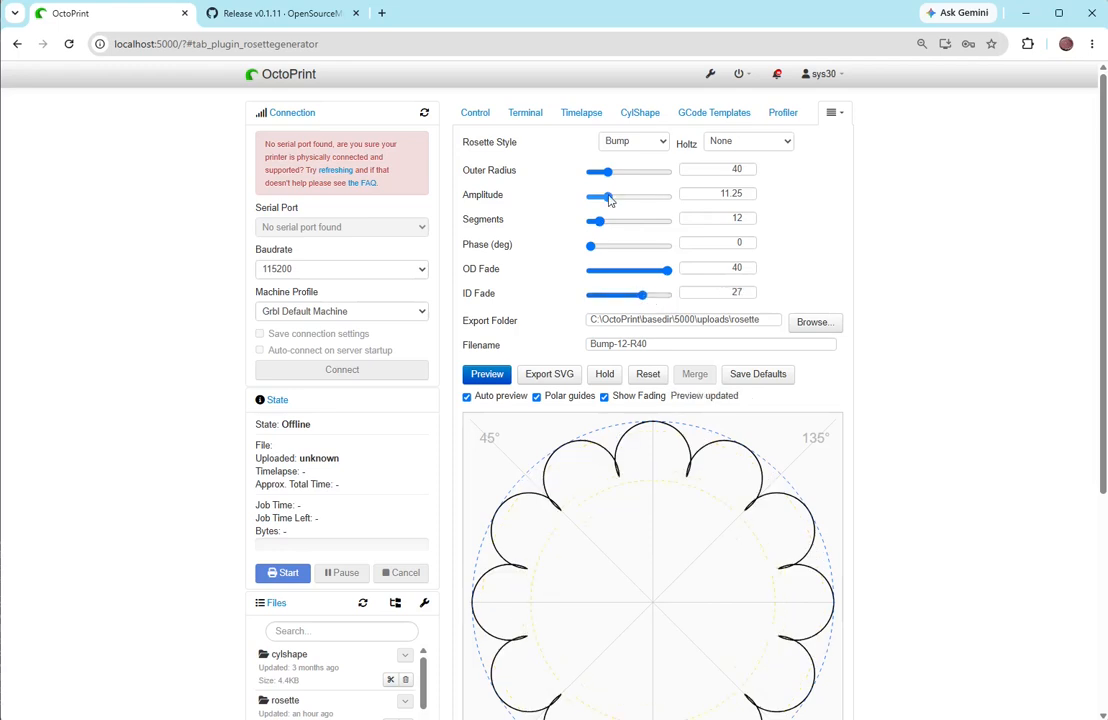
drag(607, 197, 595, 199)
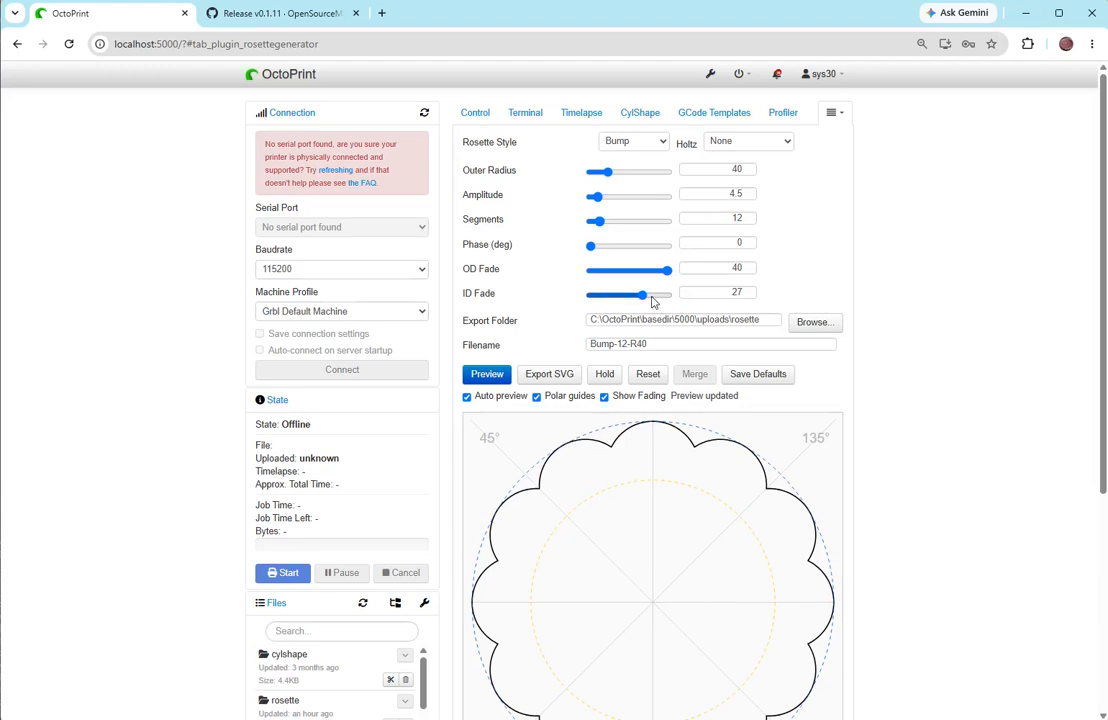
mouse_move(645, 298)
mouse_down()
mouse_move(665, 300)
mouse_move(668, 272)
mouse_move(650, 296)
mouse_up()
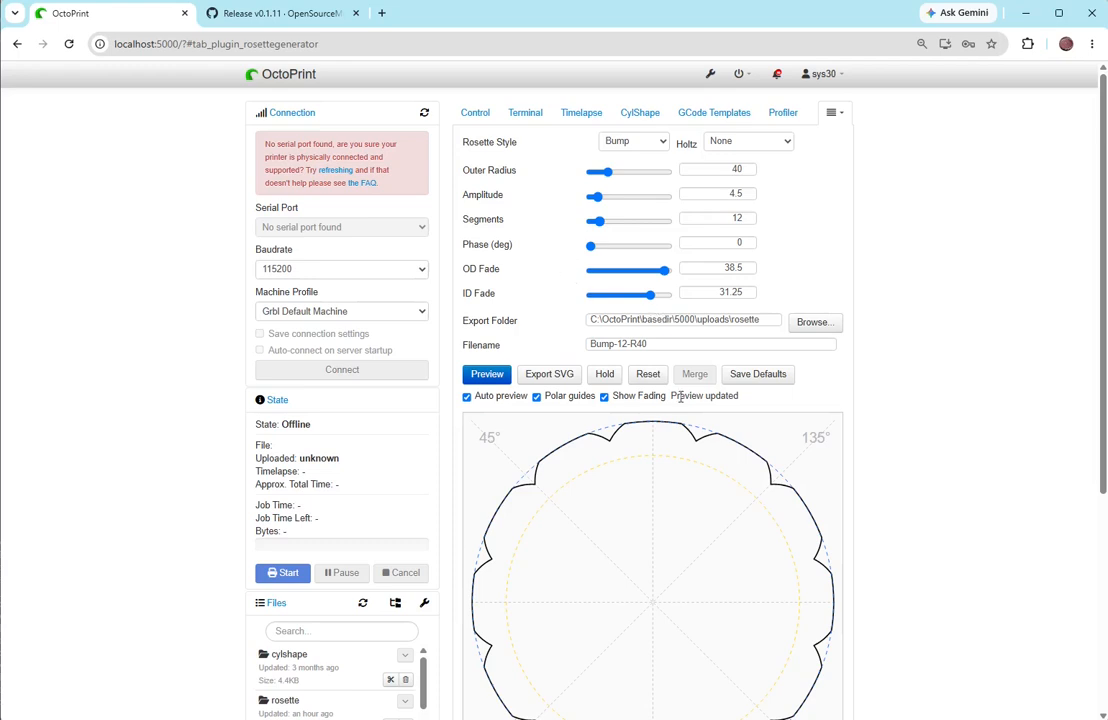
click(606, 375)
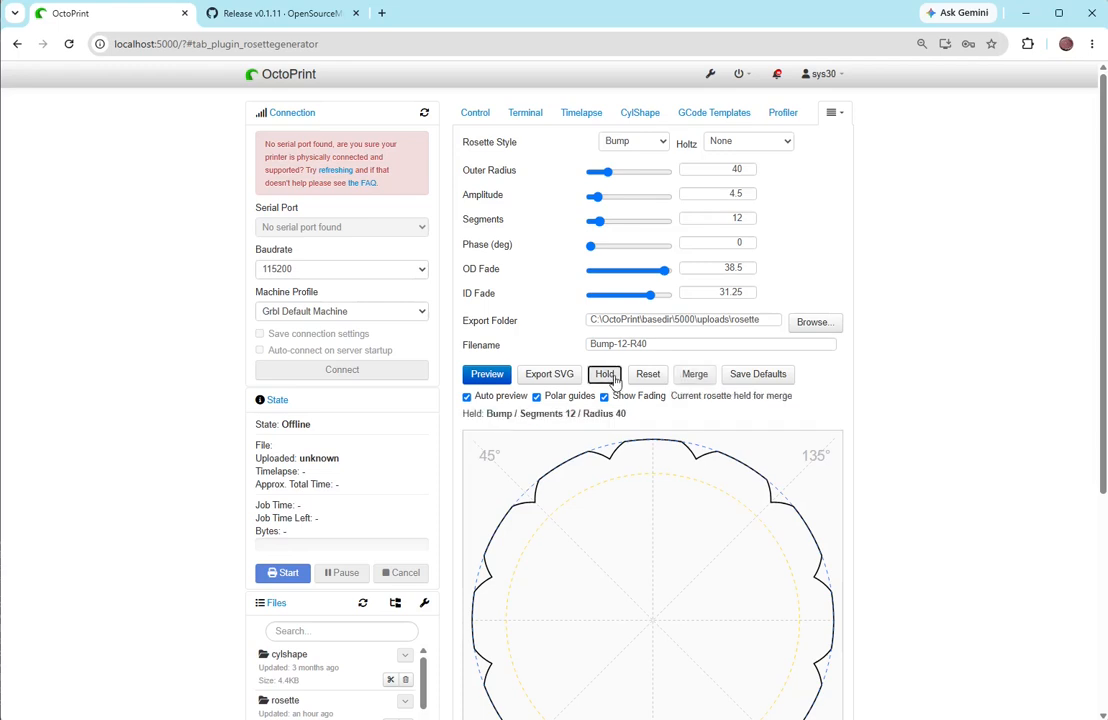
- Try the Puffy rosette style over the held Bump rosette with an amplitude of 19.75
click(636, 142)
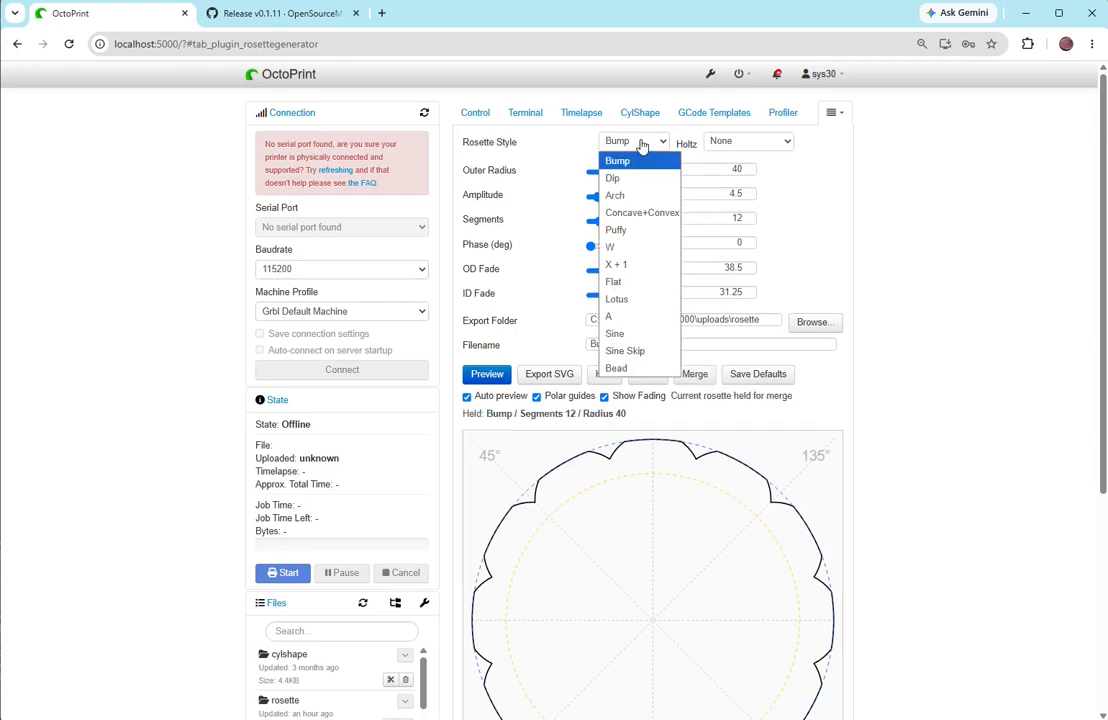
click(623, 231)
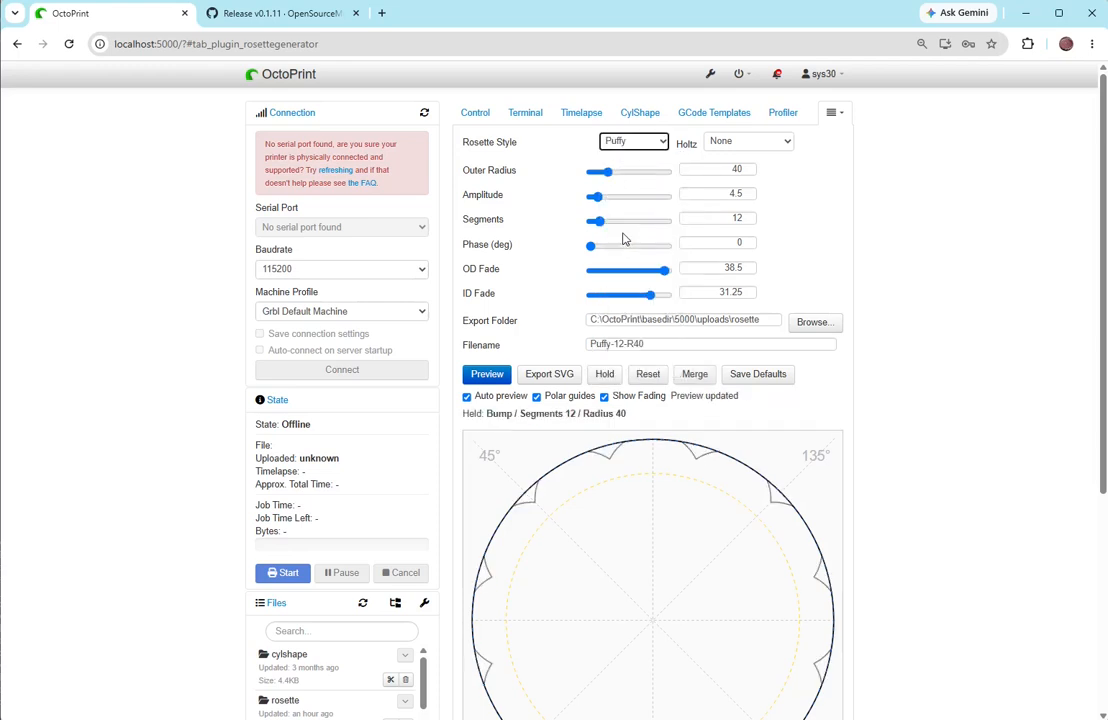
drag(601, 203, 623, 201)
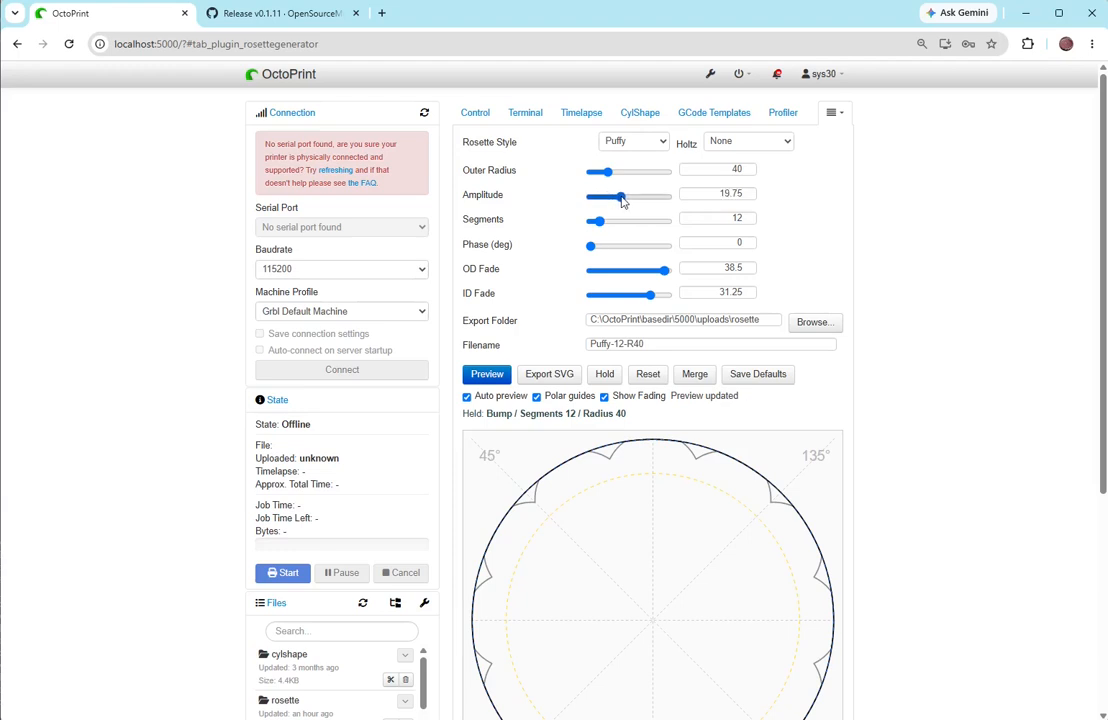
- Change the rosette style to Dip with an amplitude of 6.5 and merge it with the held Bump rosette
click(645, 146)
click(628, 178)
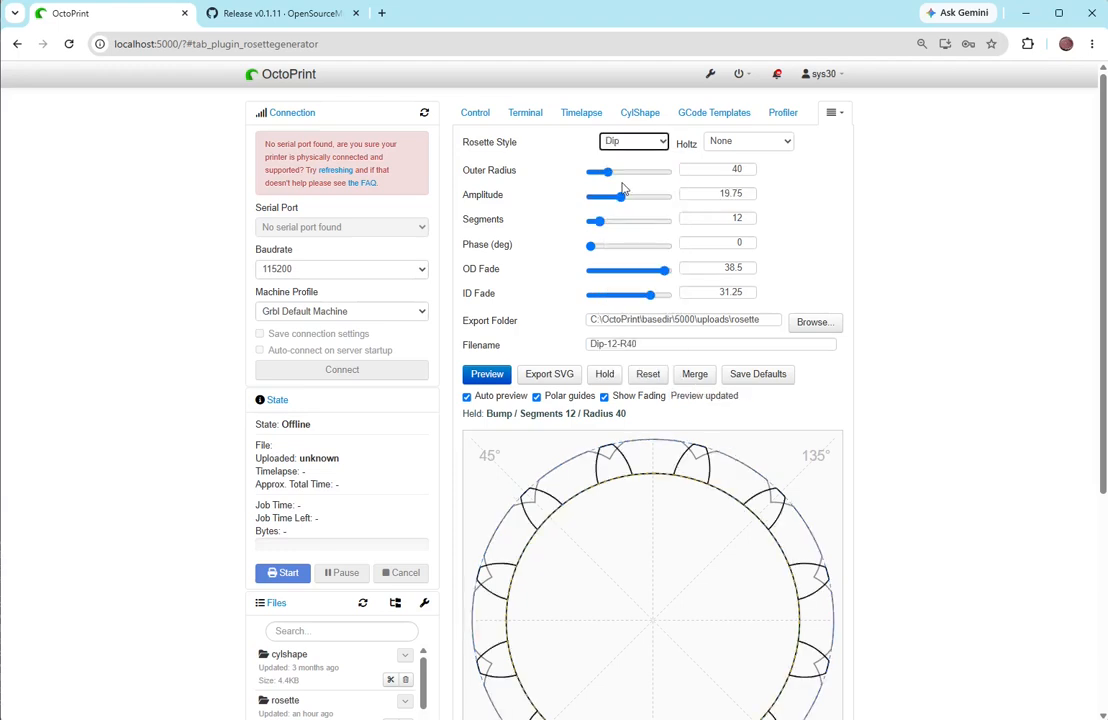
drag(621, 195, 602, 204)
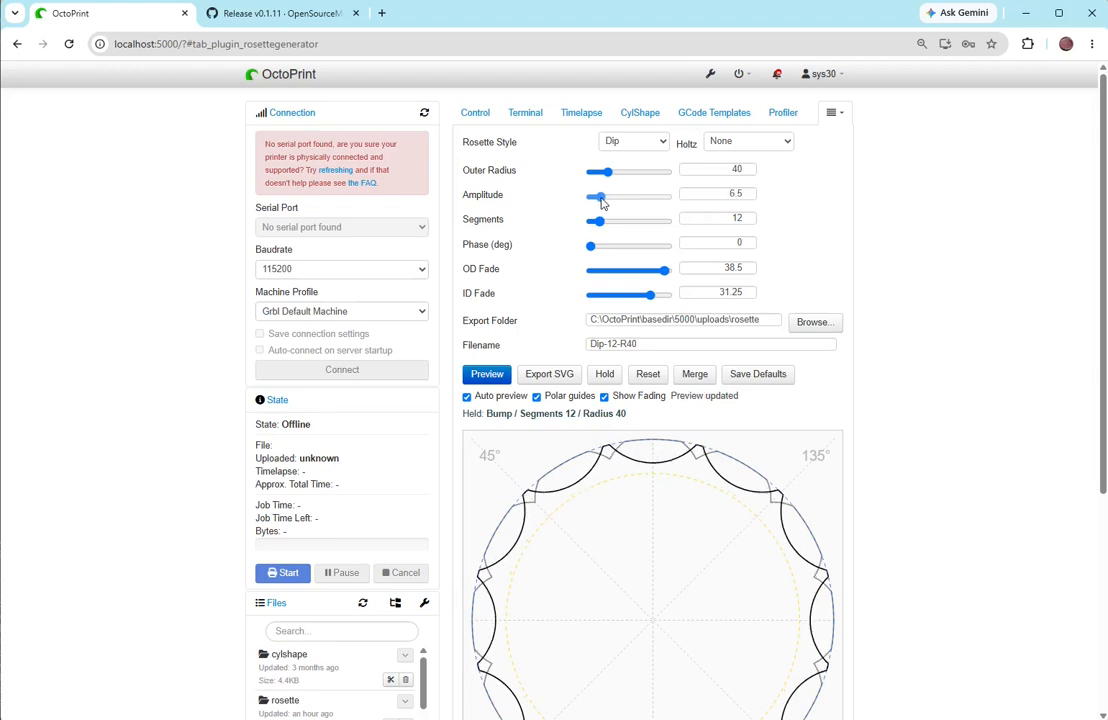
click(699, 376)
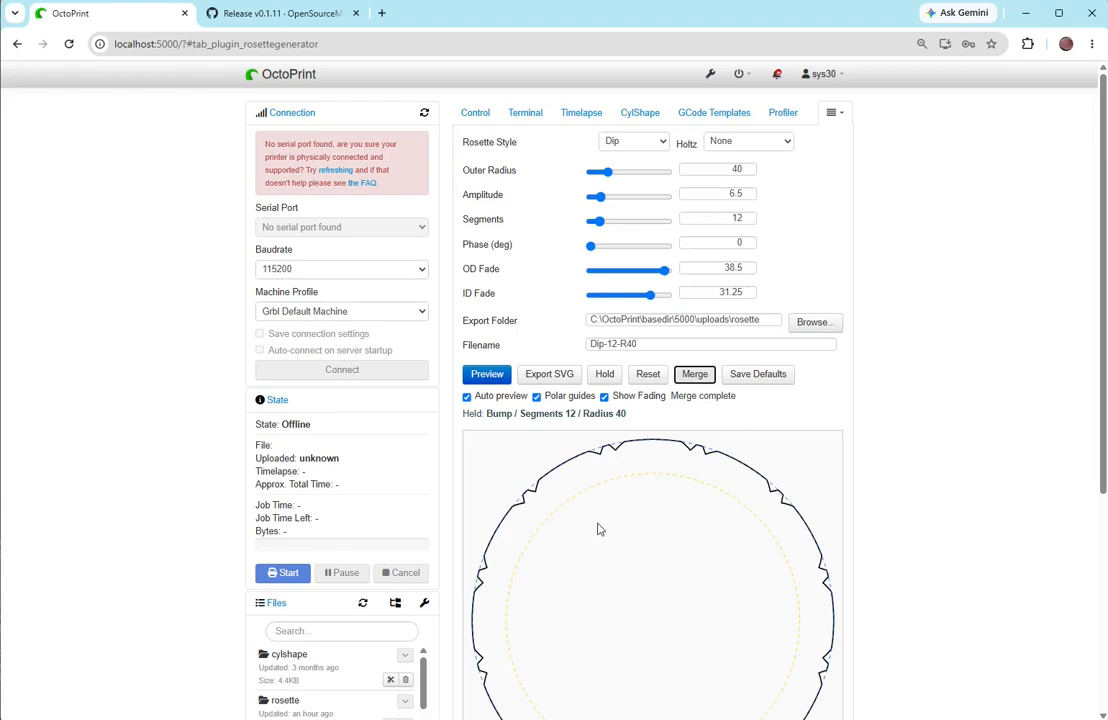
- Extend the merged rosette's filename Dip-12-R40 with an underscore, a person's name and "Rosett"
click(655, 341)
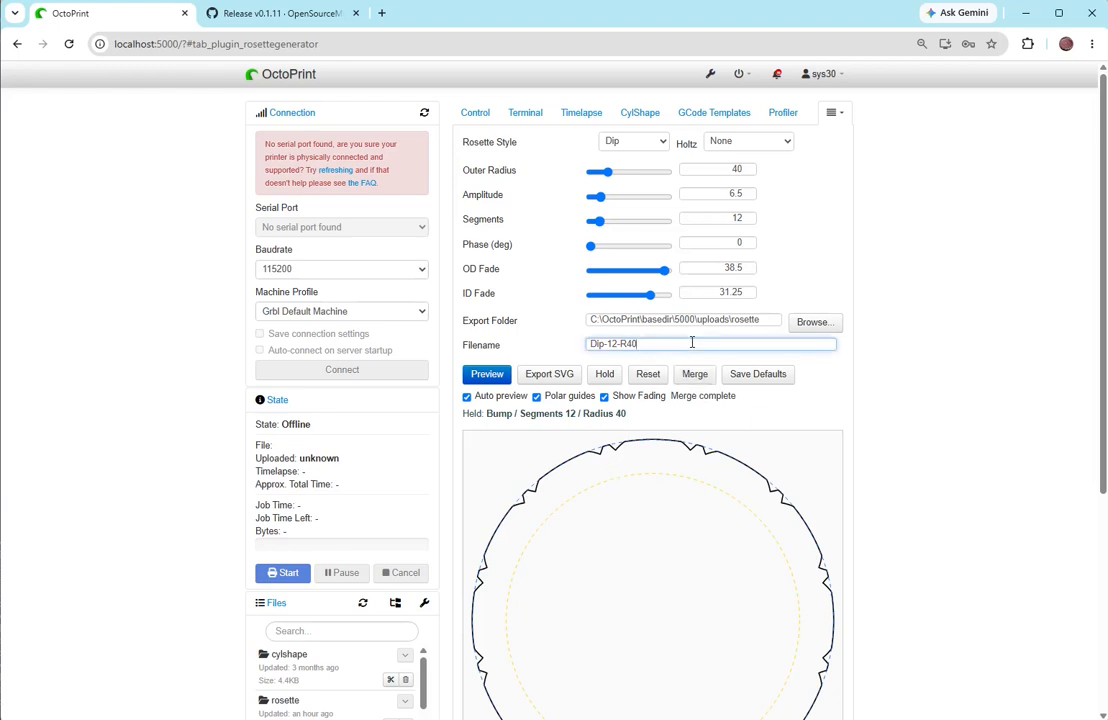
text(_Justins Rosett)
- Choose the Holtz - F preset, and reset the rosette settings to the saved defaults
click(740, 142)
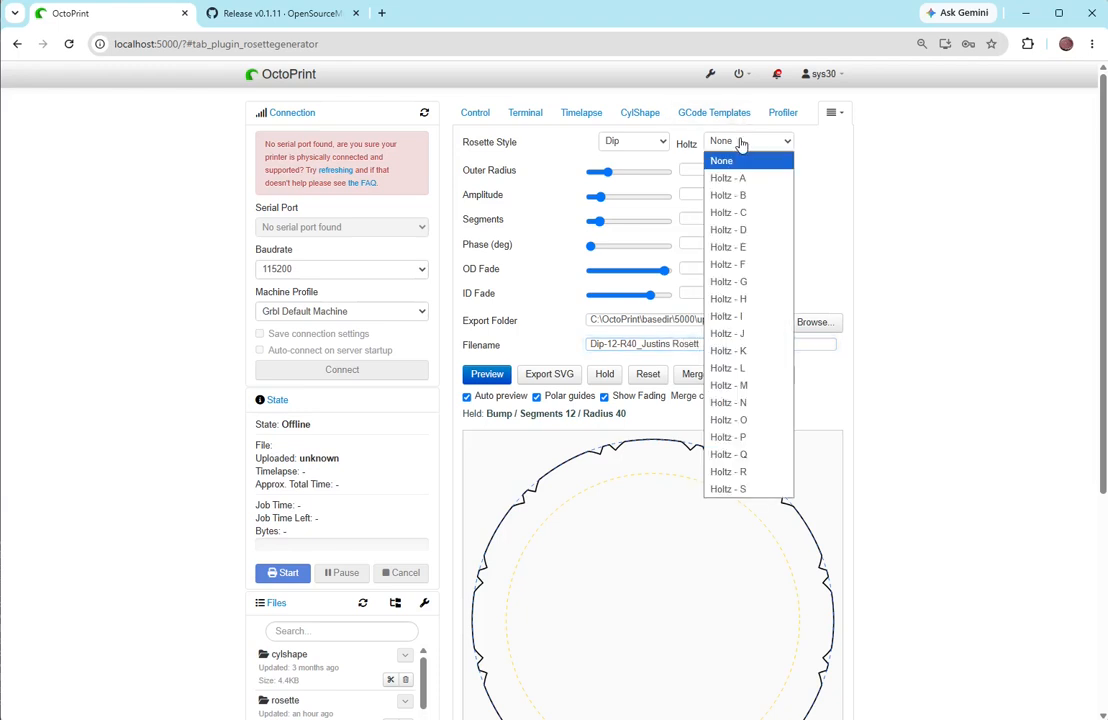
click(750, 265)
click(649, 376)
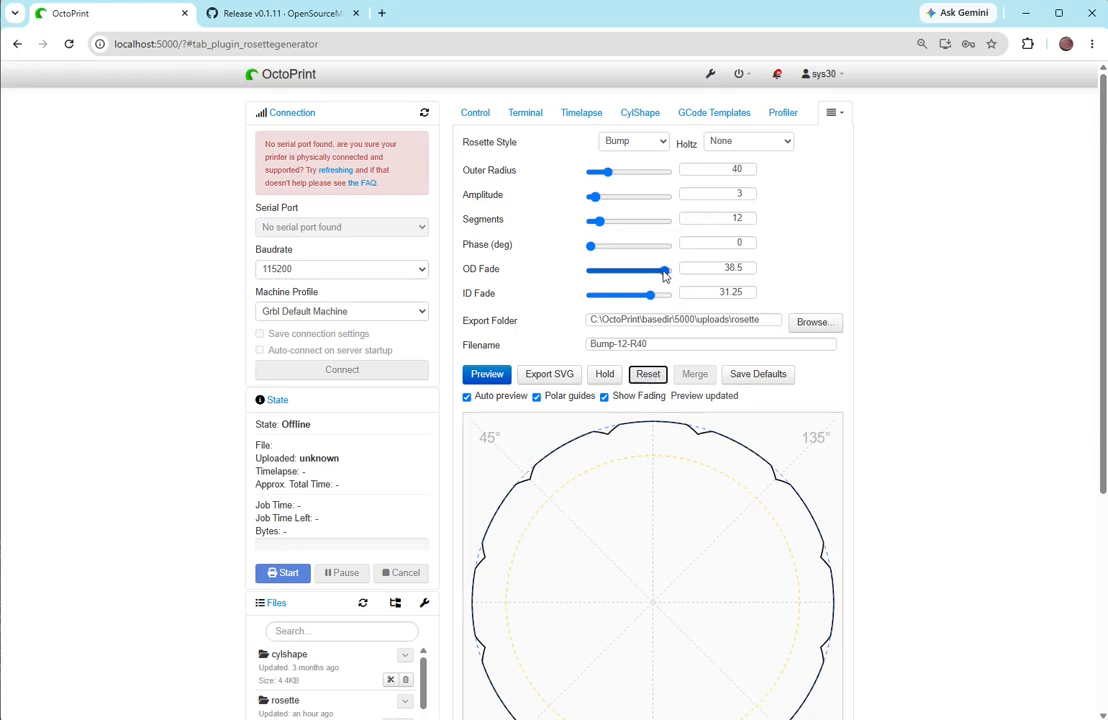
- Set the Bump rosette's OD Fade to 40 and its ID Fade to 35.75
drag(664, 270, 672, 270)
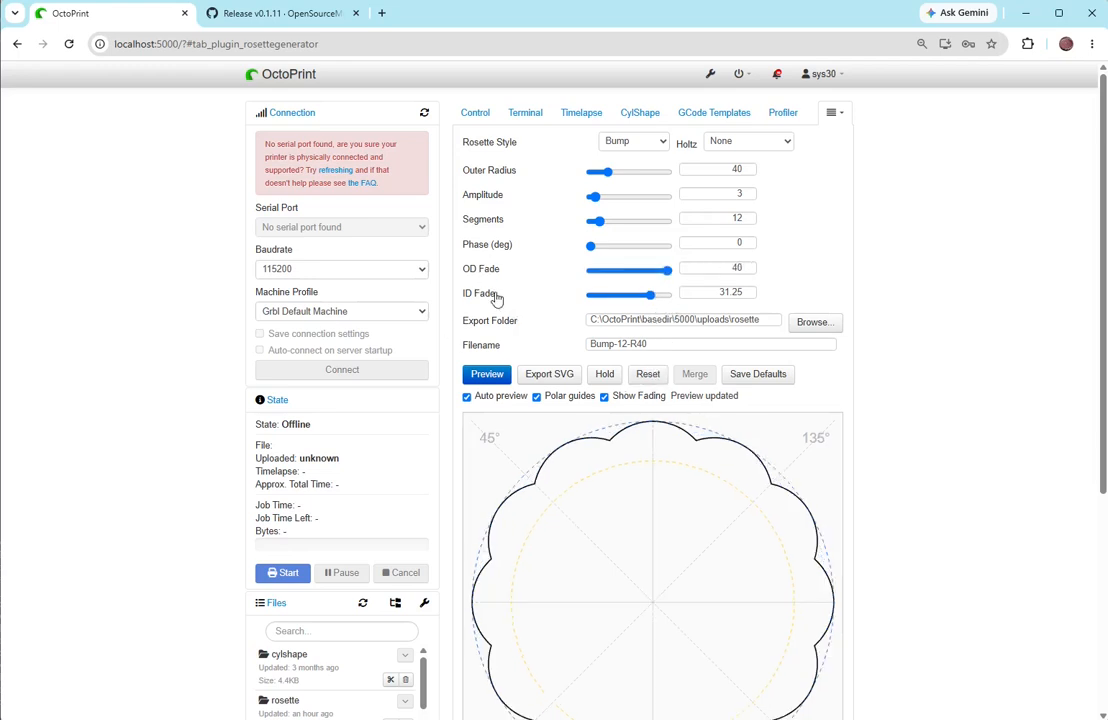
drag(651, 298, 660, 300)
- Hide the fading circles and polar guides in the rosette preview, and show both again
click(604, 396)
click(537, 397)
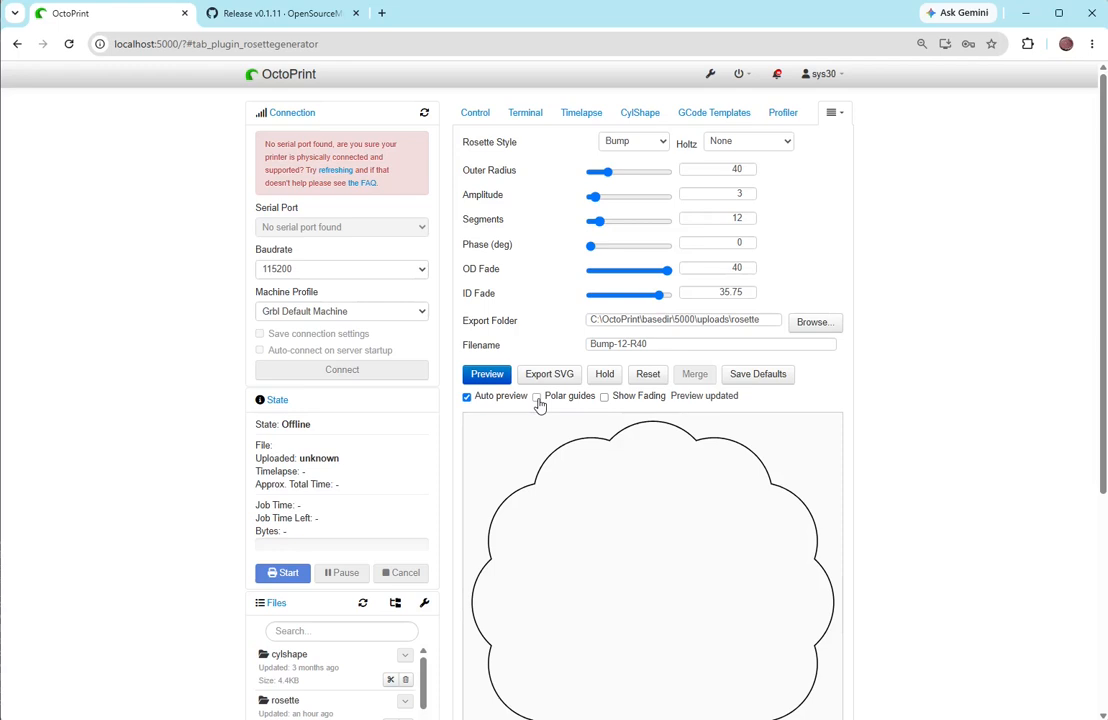
click(537, 397)
click(604, 396)
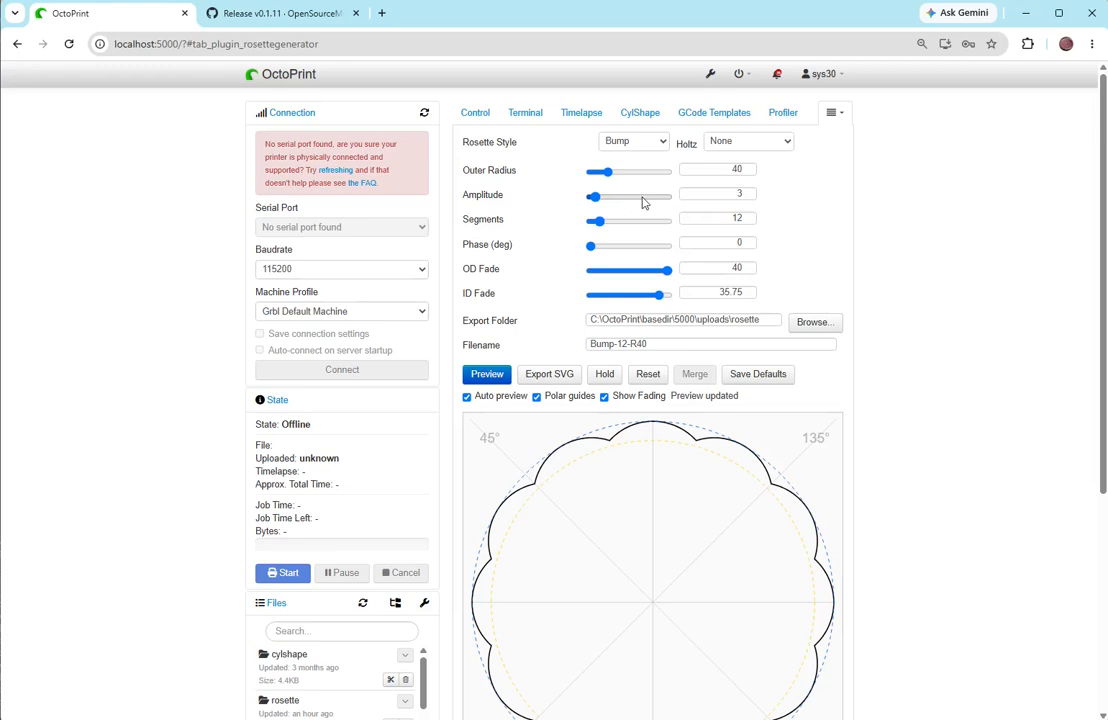
- Disable automatic preview, set the outer radius to 53.25, update the preview manually, and re-enable automatic preview
click(467, 397)
drag(607, 172, 615, 175)
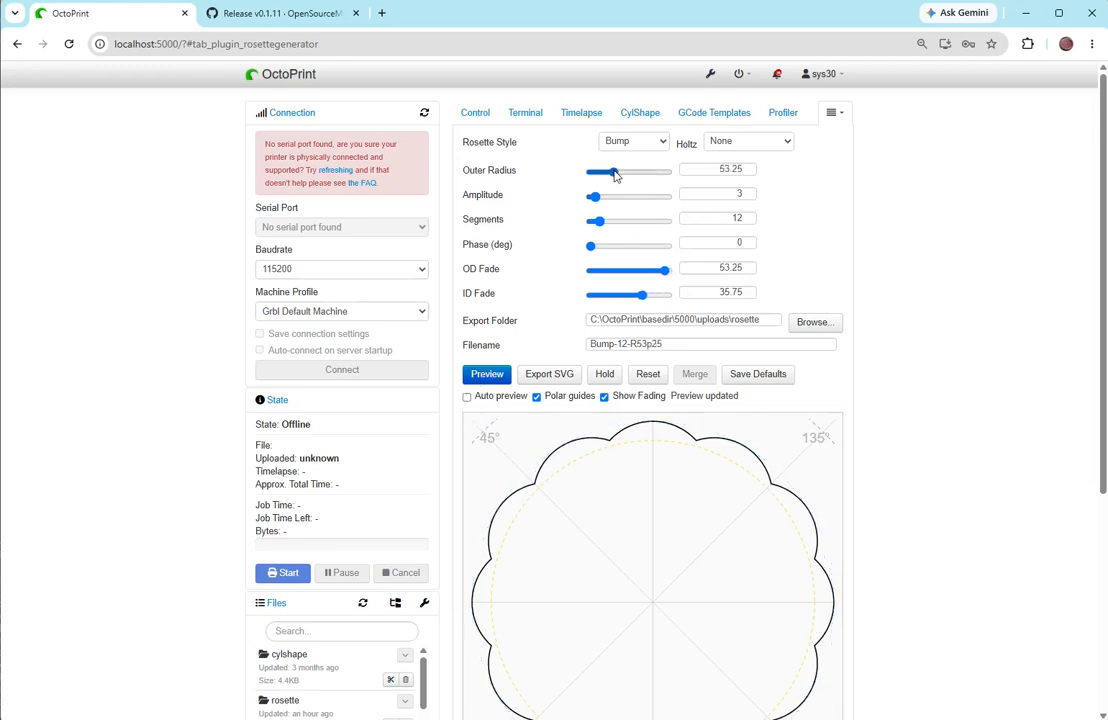
click(487, 374)
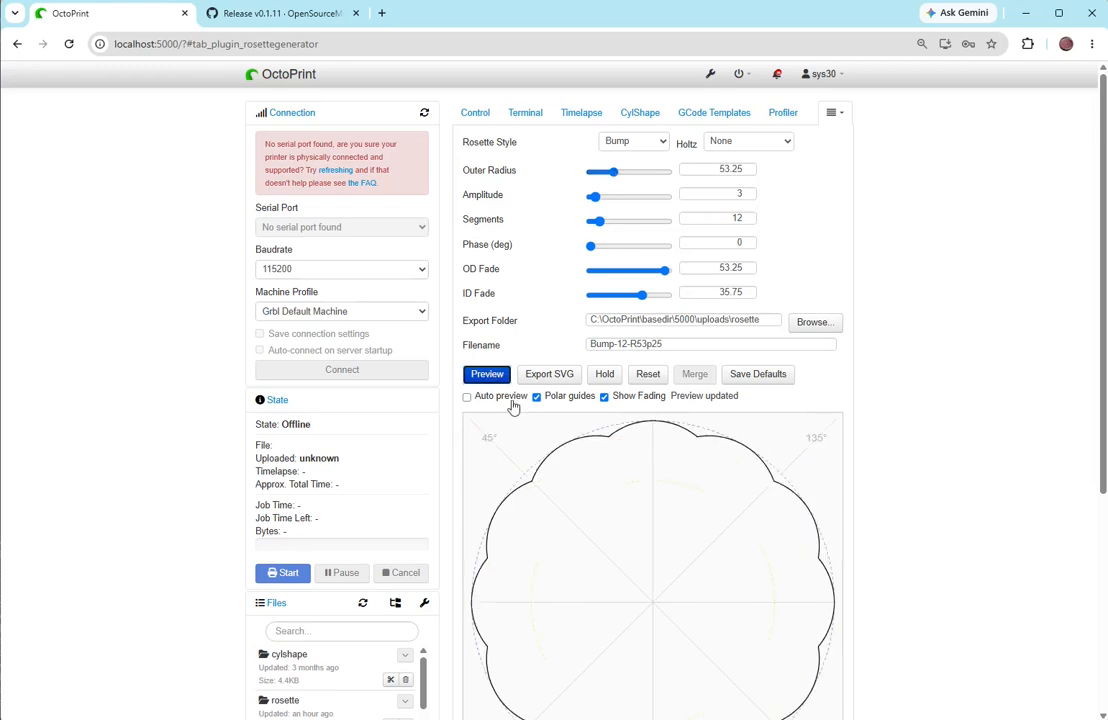
click(467, 397)
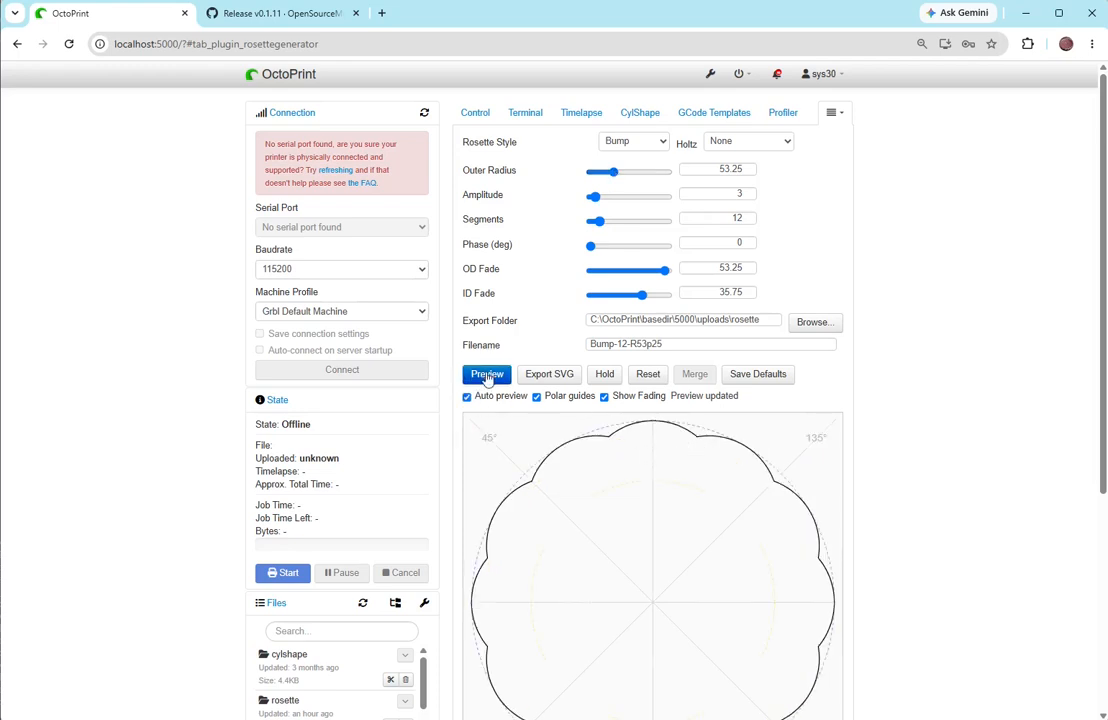